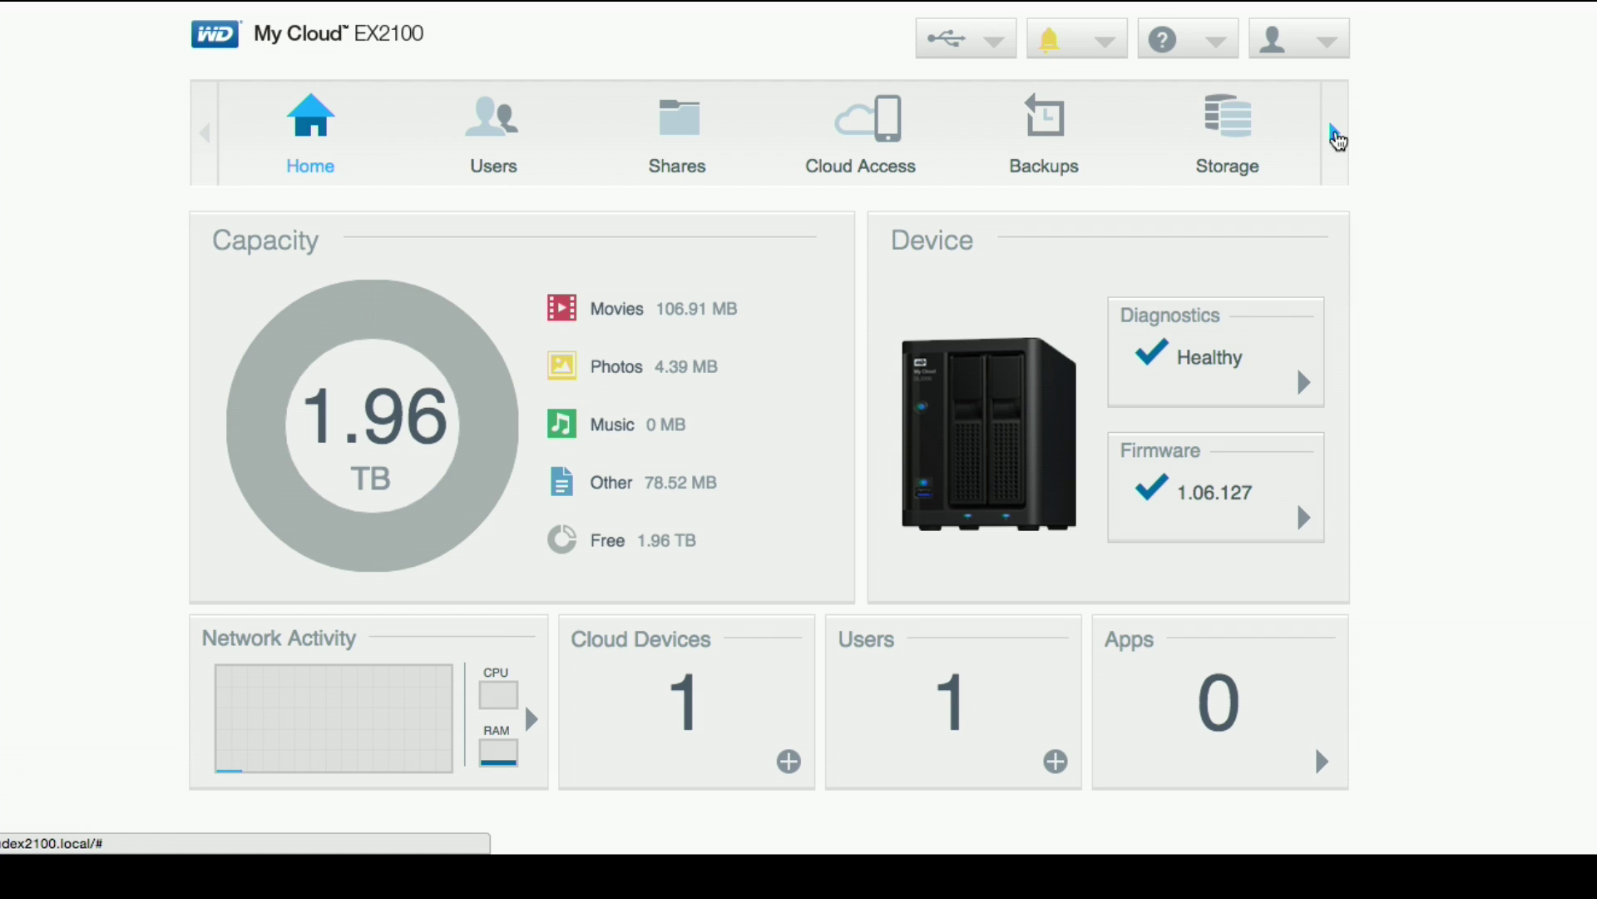
# Step: Install the WordPress app from the Apps page's add-app list
pyautogui.click(1335, 134)
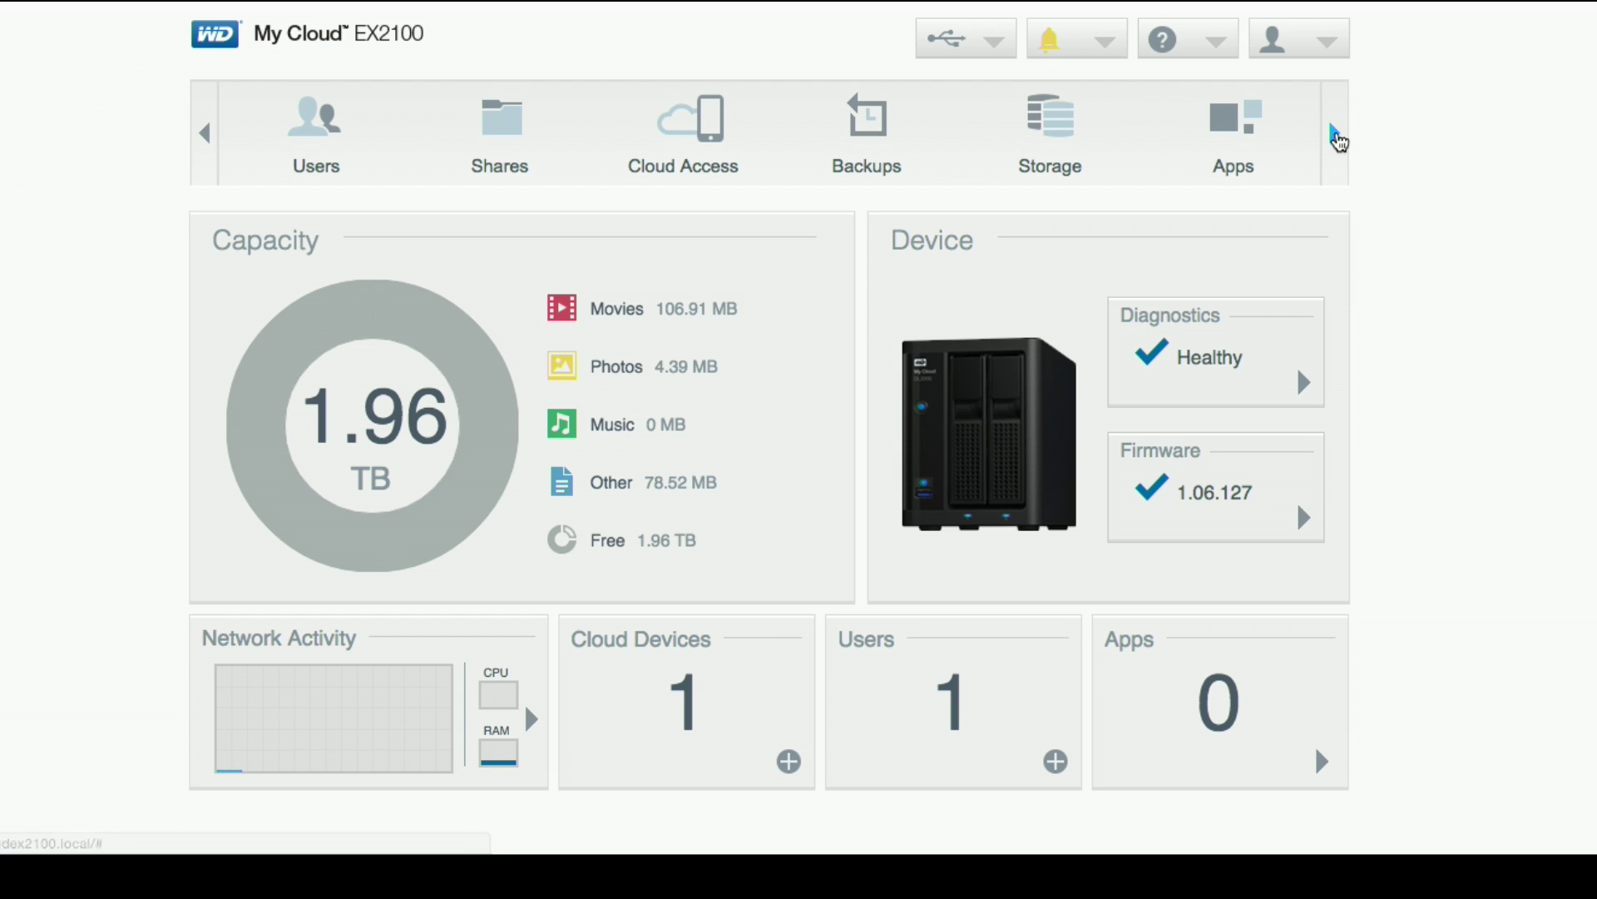
pyautogui.click(1251, 140)
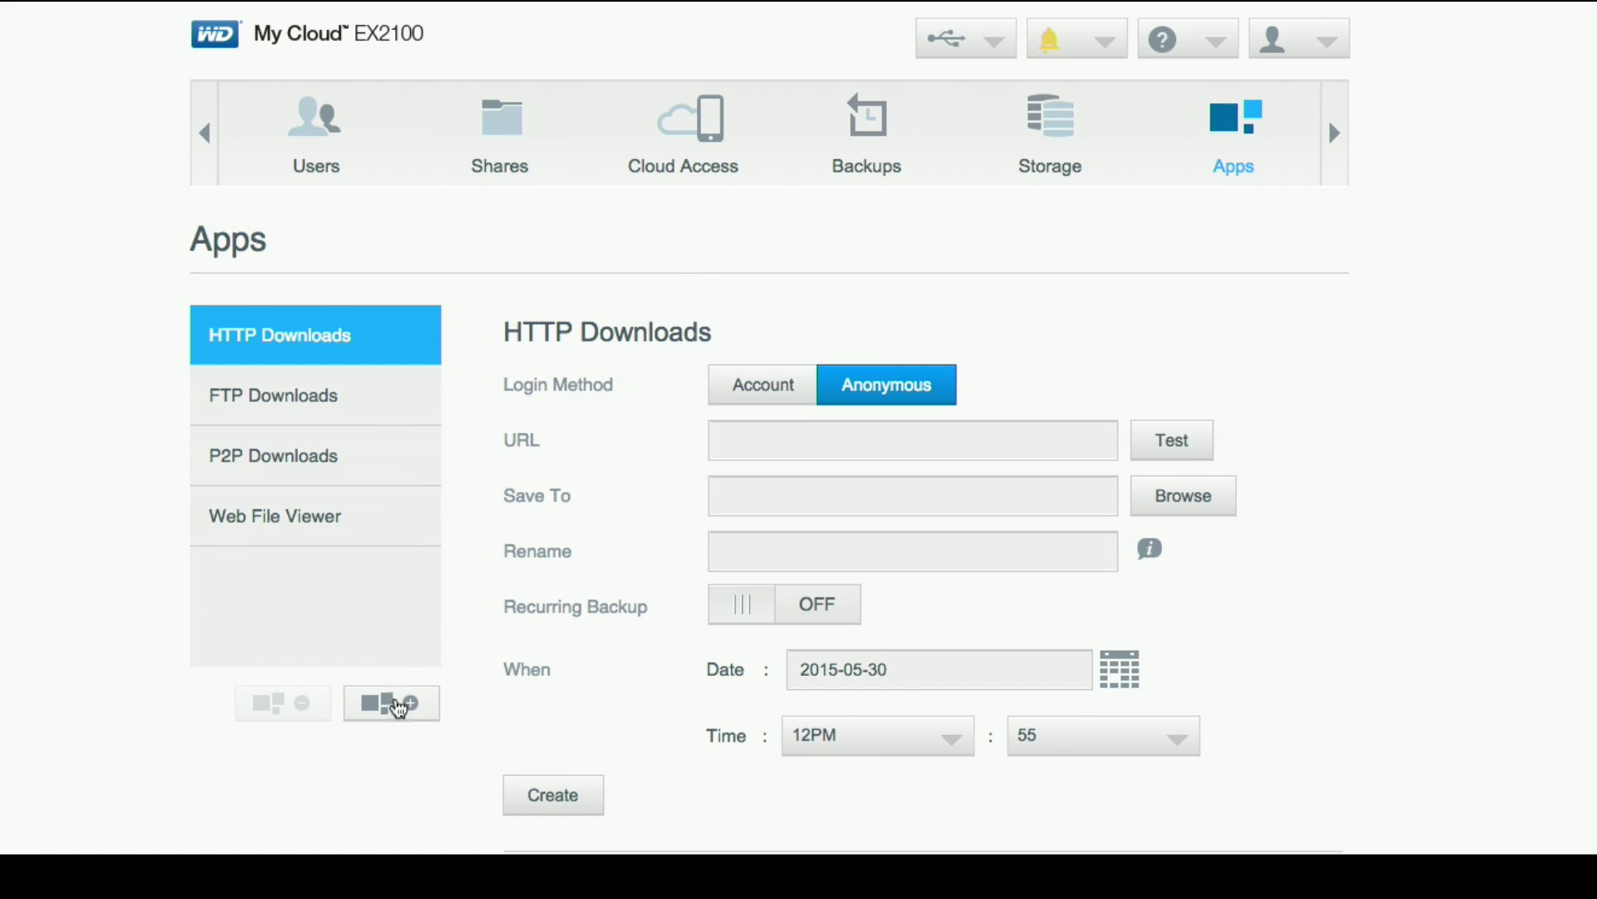
pyautogui.click(397, 714)
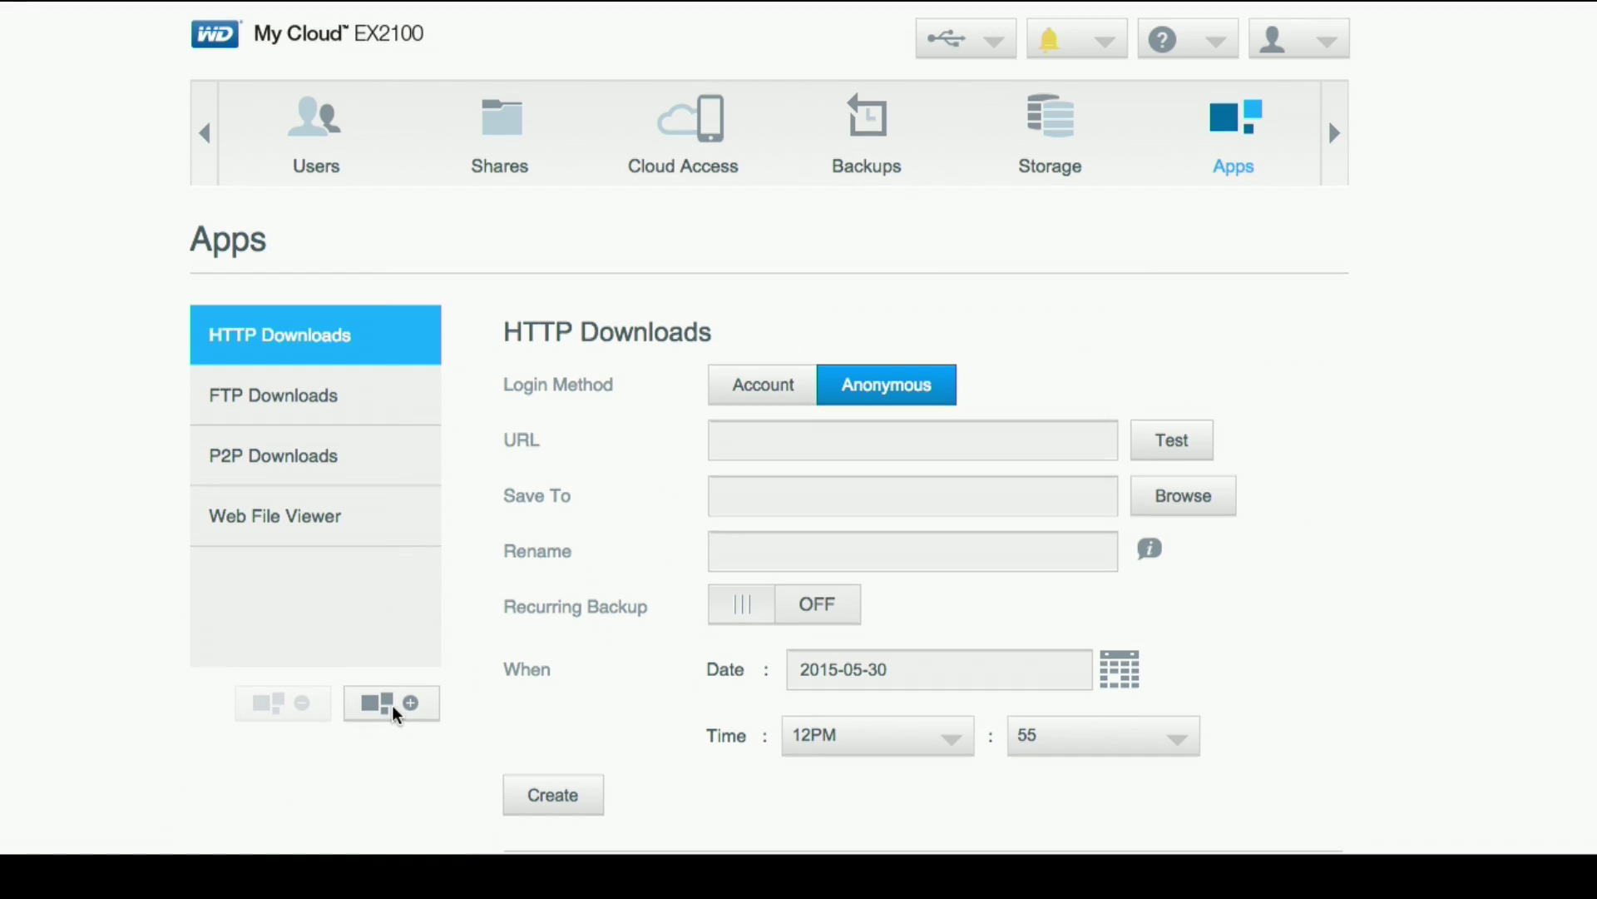
pyautogui.scroll(-7, 630, 487)
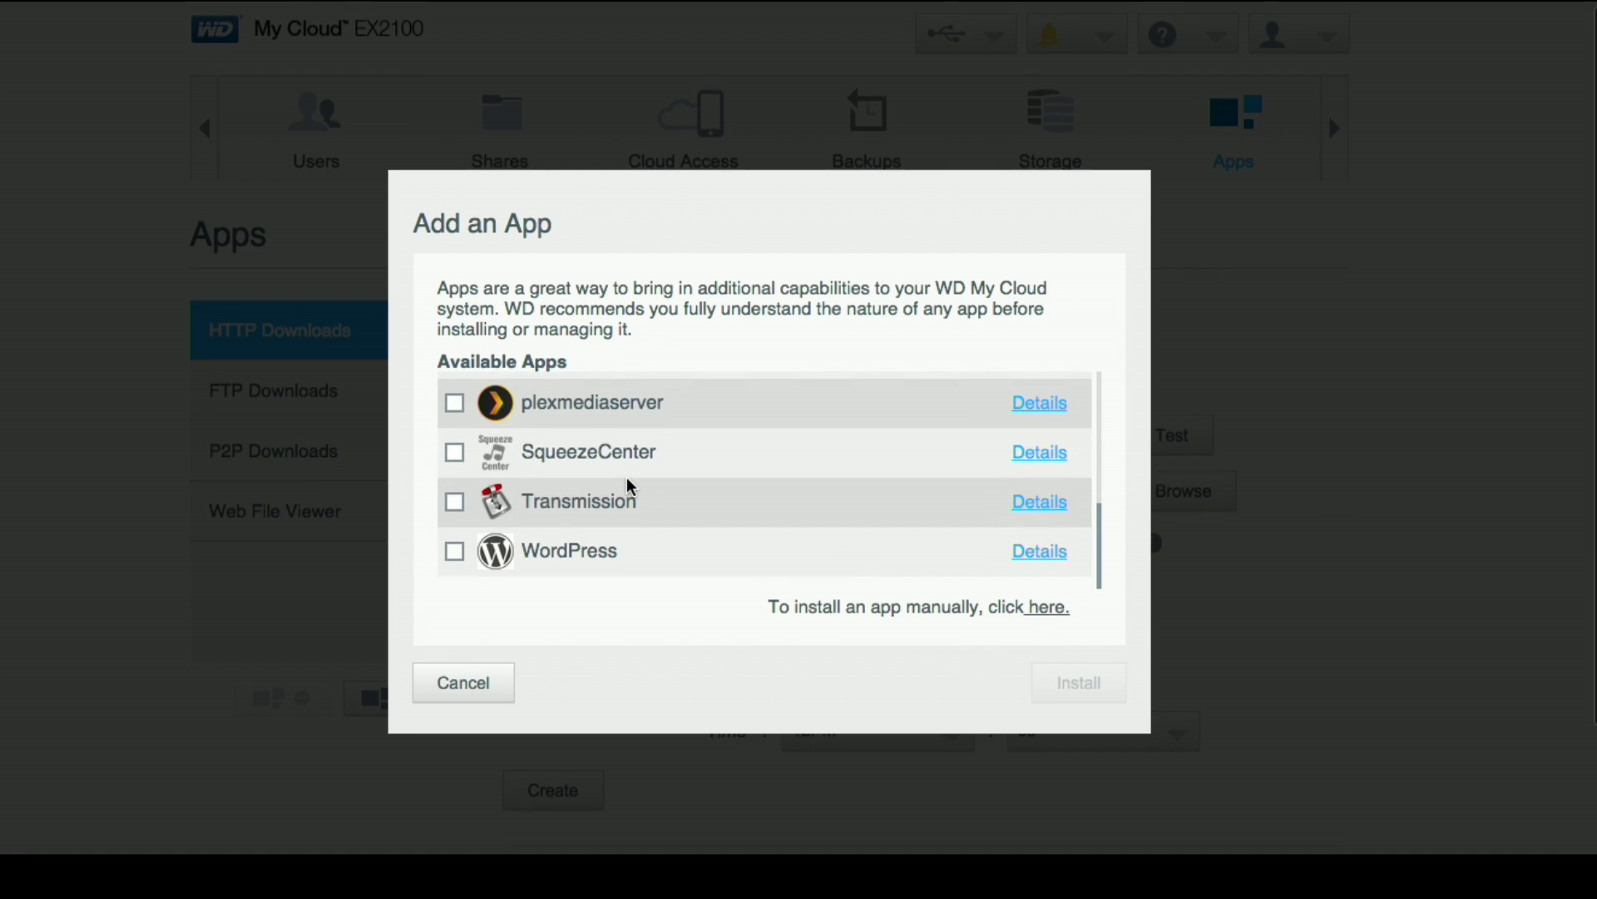
pyautogui.scroll(4, 630, 487)
pyautogui.scroll(-2, 630, 487)
pyautogui.scroll(-1, 631, 487)
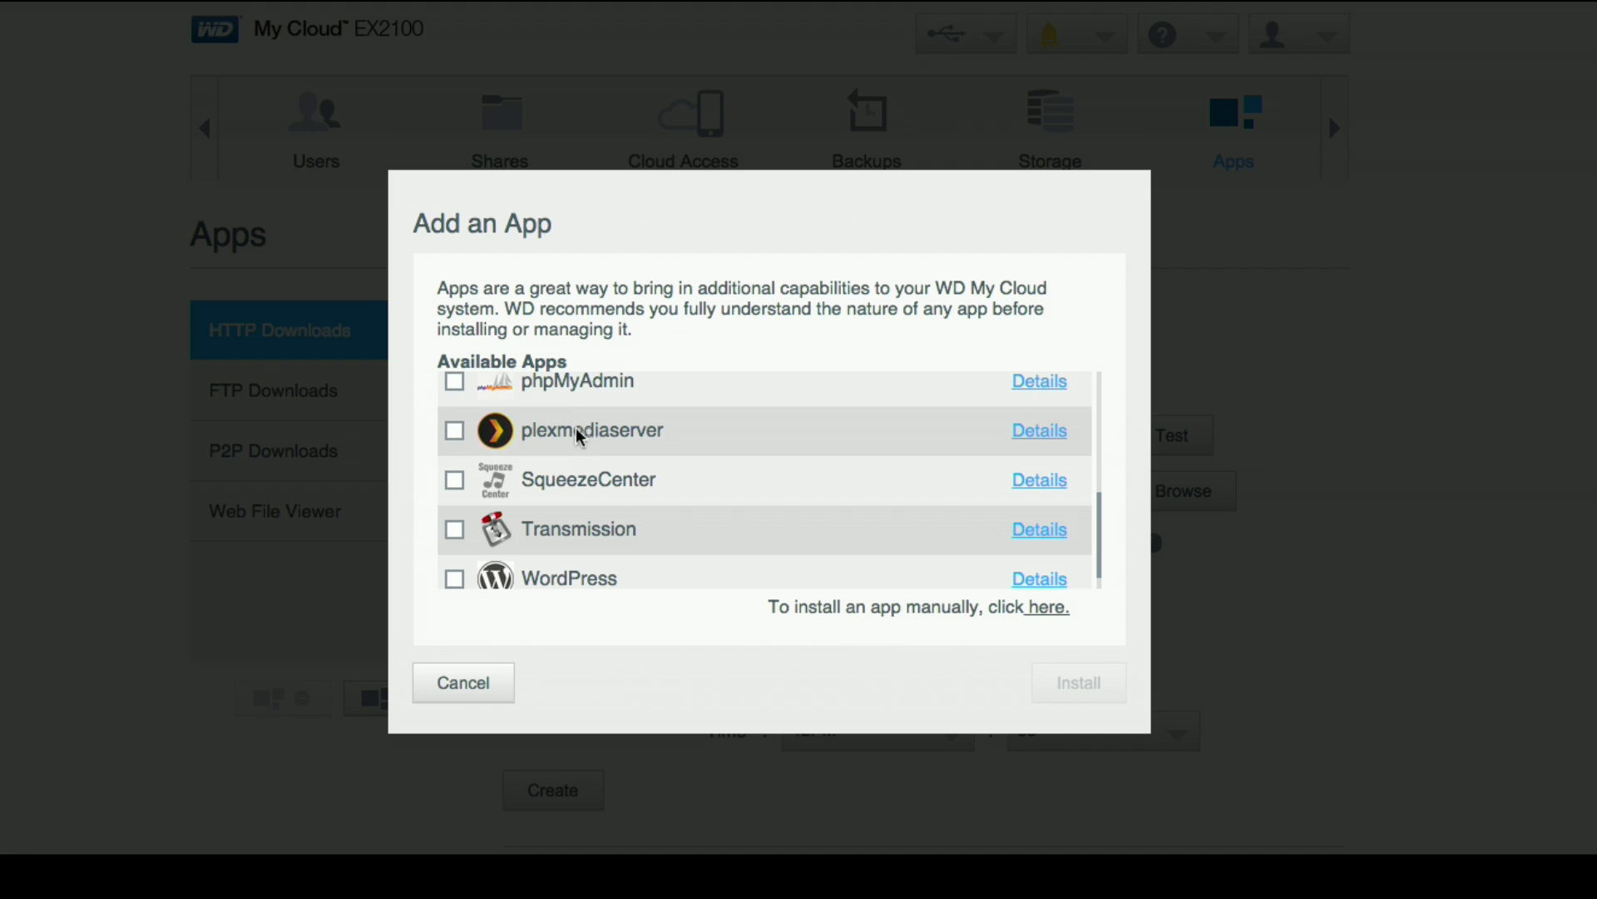
pyautogui.scroll(-1, 560, 479)
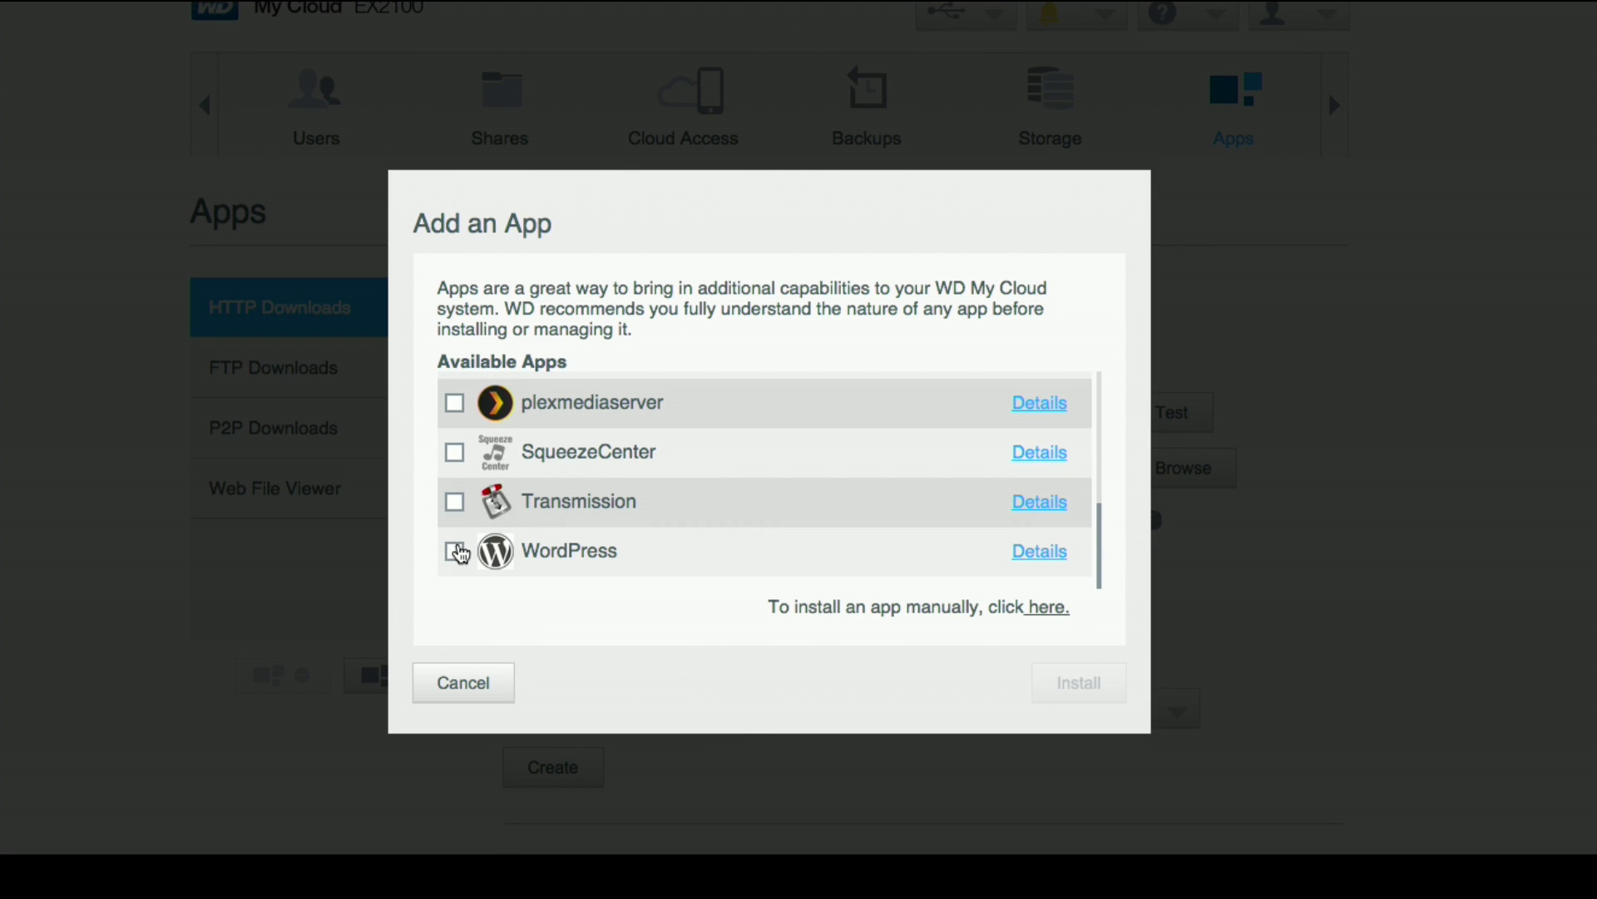
pyautogui.click(455, 552)
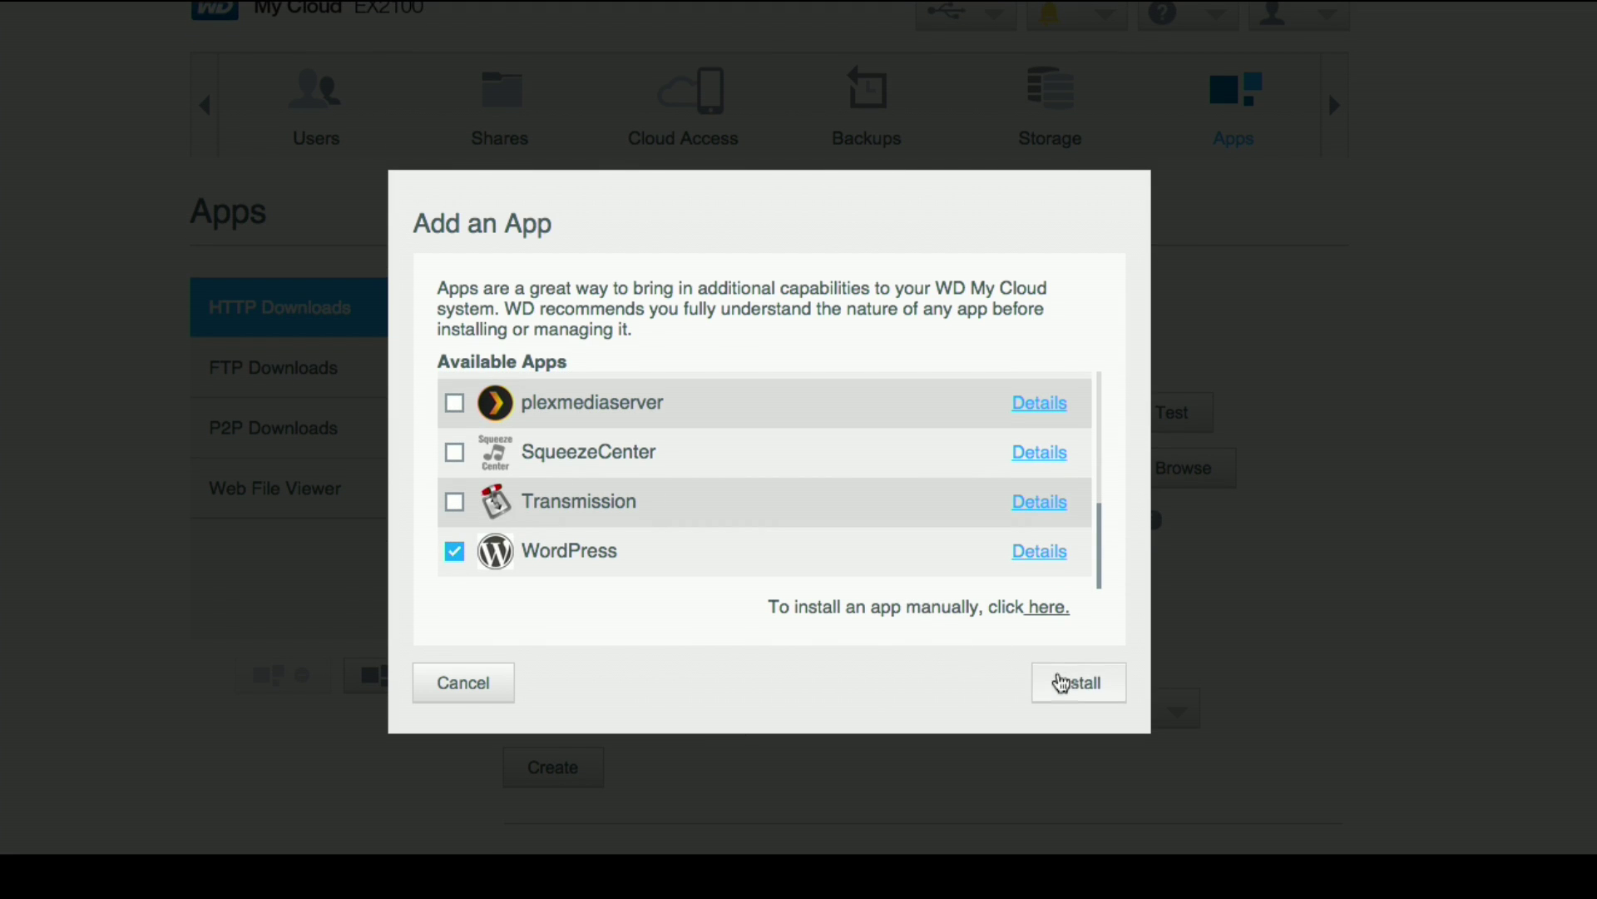
pyautogui.click(1062, 681)
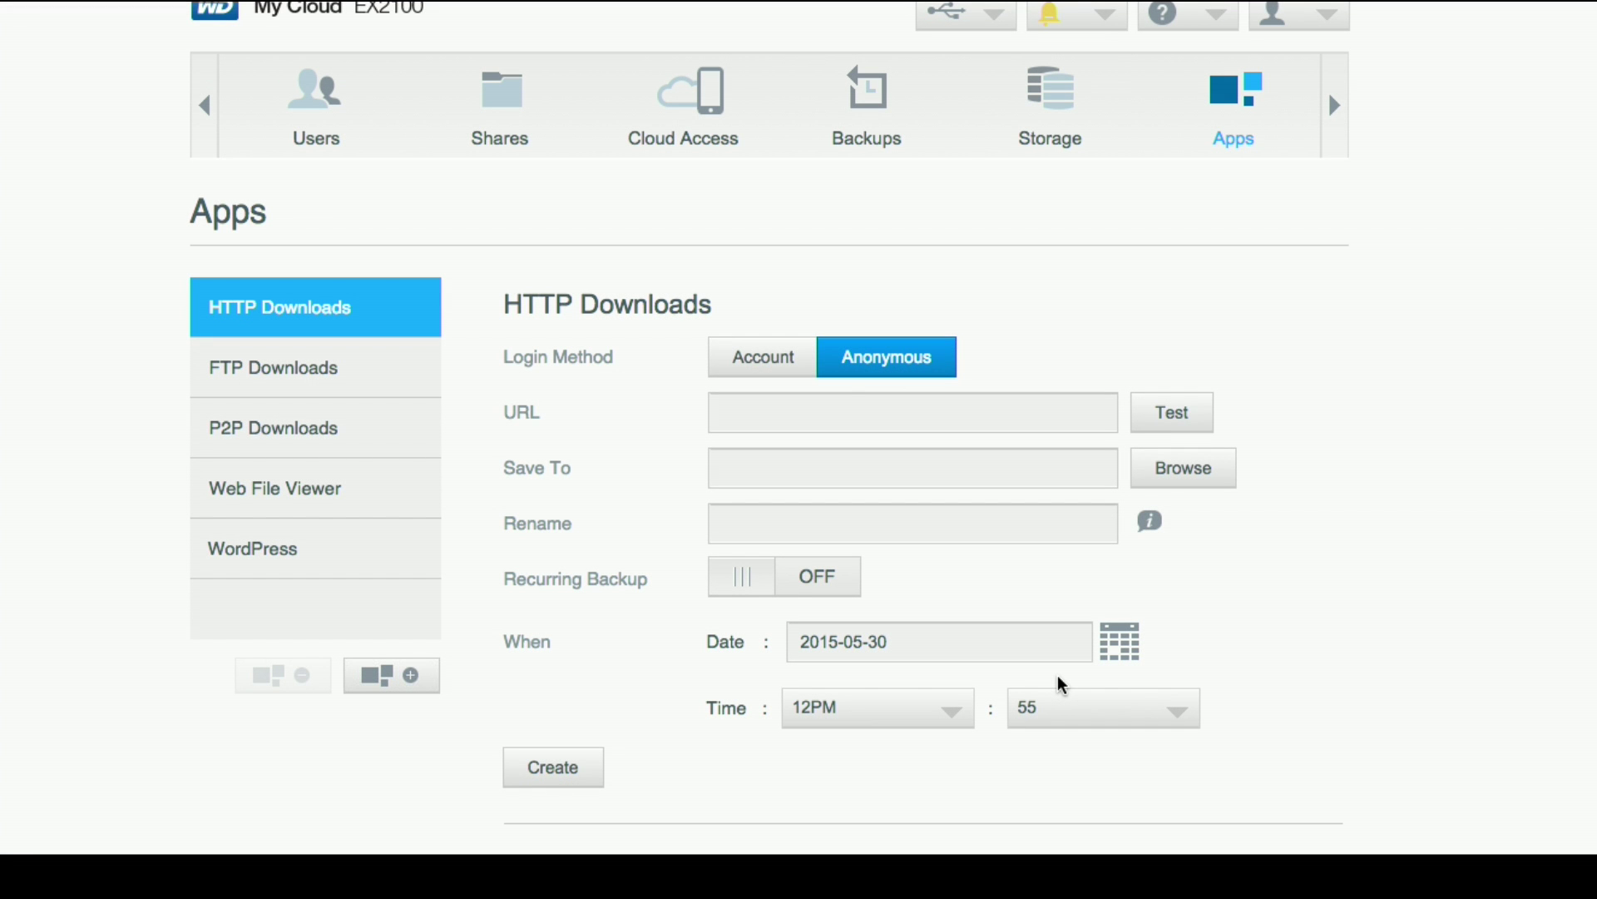
# Step: Show the running WordPress 1.03 app's details and launch its setup page
pyautogui.click(355, 567)
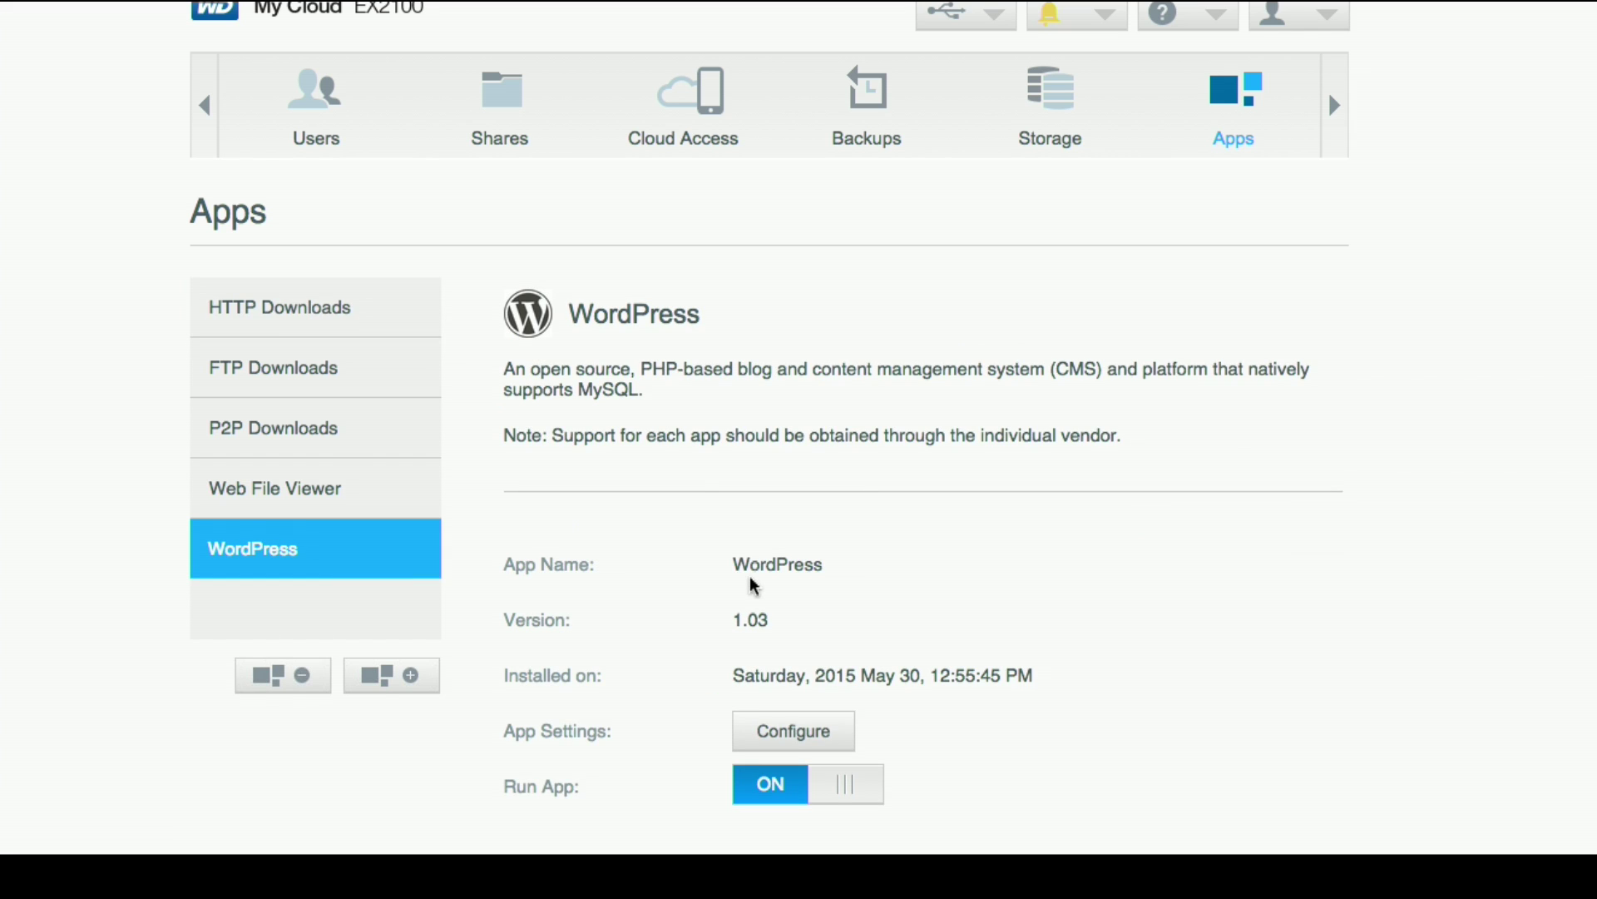
pyautogui.scroll(-1, 751, 583)
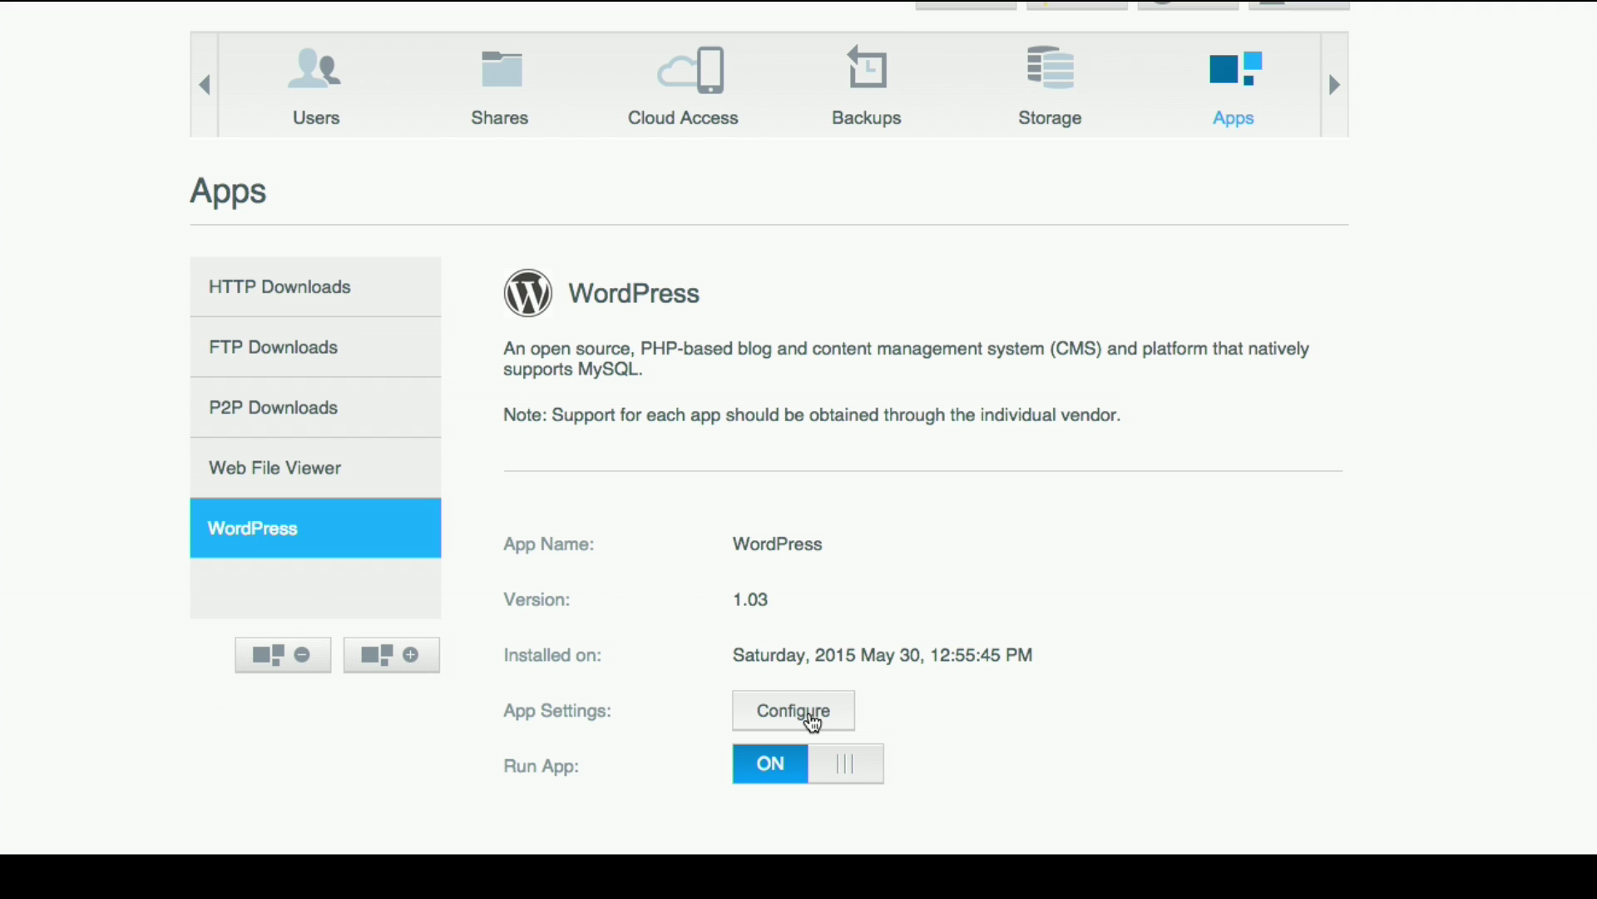
pyautogui.click(795, 711)
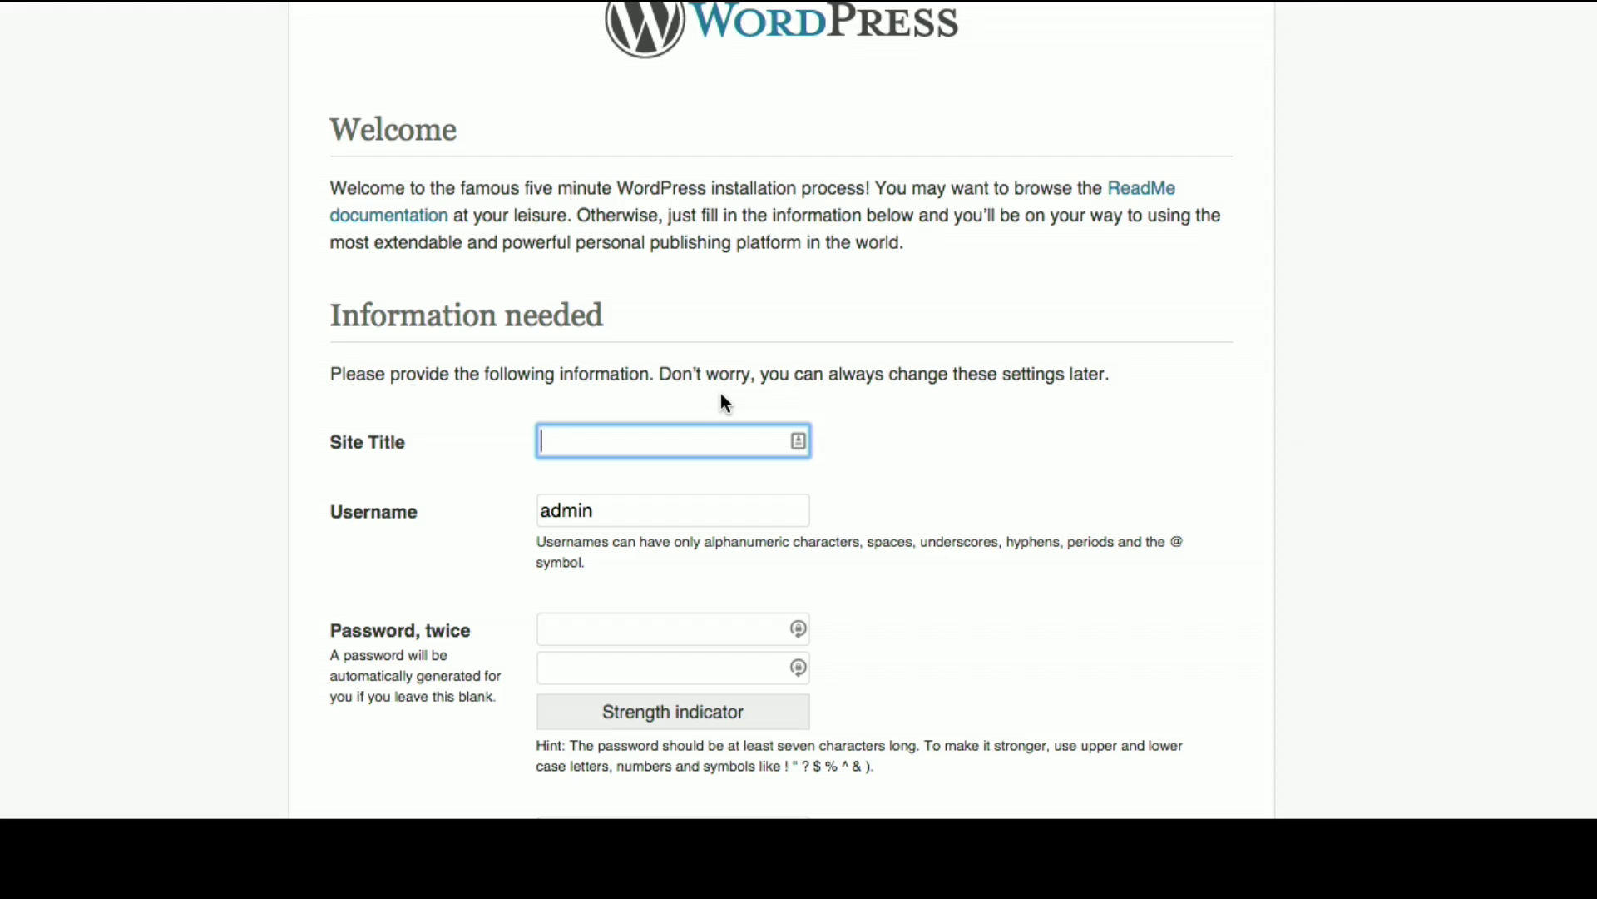
# Step: Enter the site title 'Test Site' and the admin password twice, then continue to the login page
pyautogui.write('TEst')
pyautogui.click(637, 623)
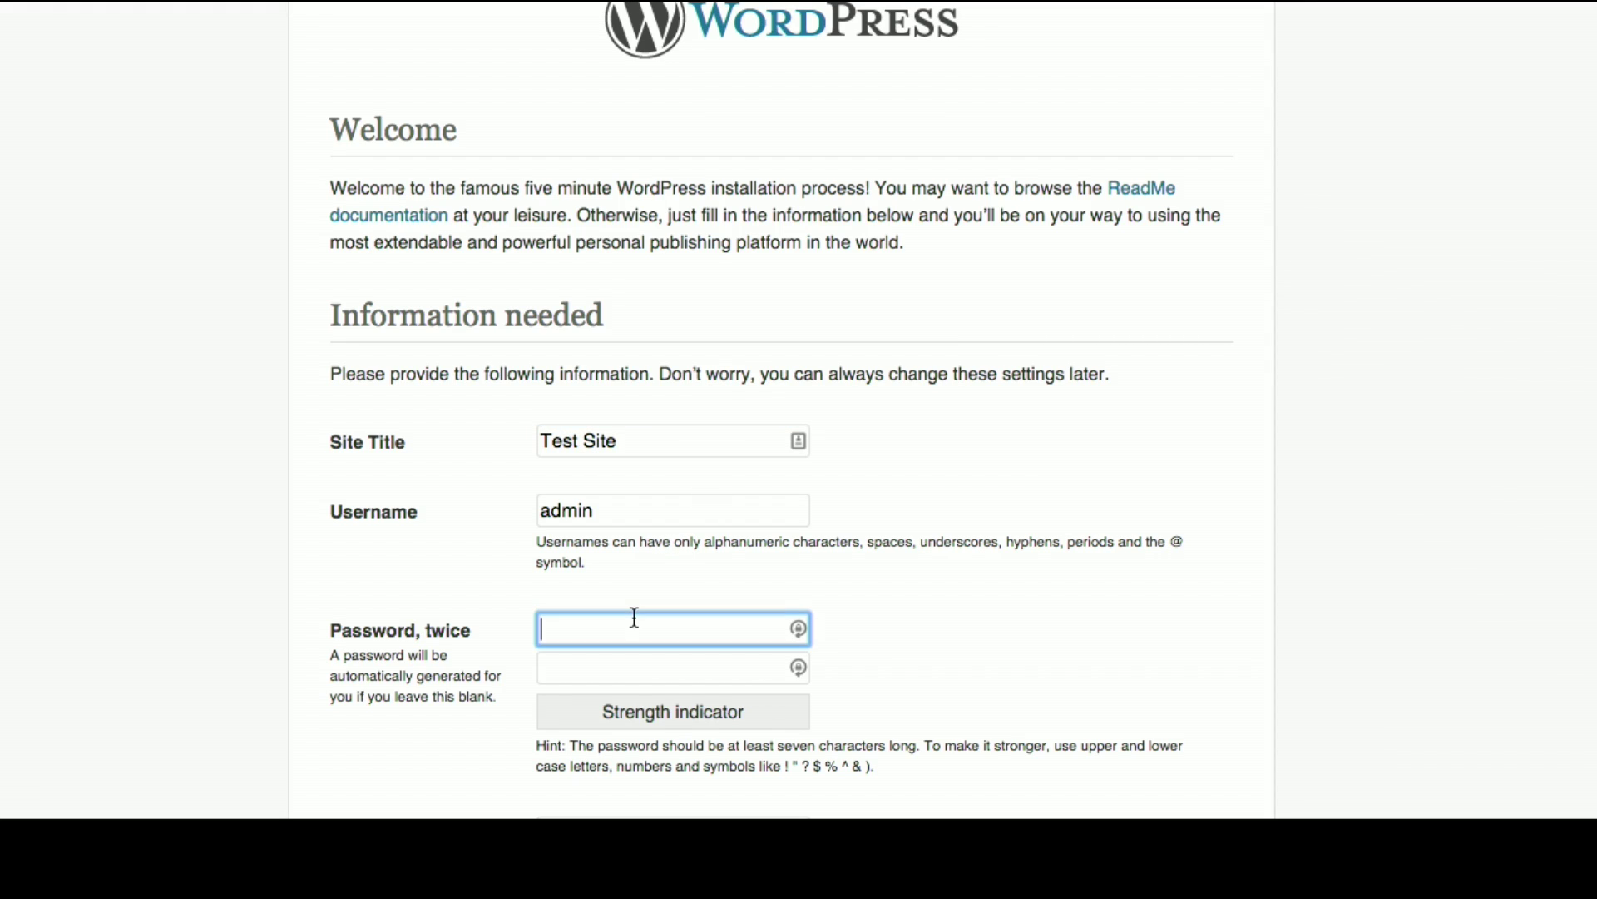
pyautogui.write('••••••••••')
pyautogui.press('Tab')
pyautogui.write('•••••••')
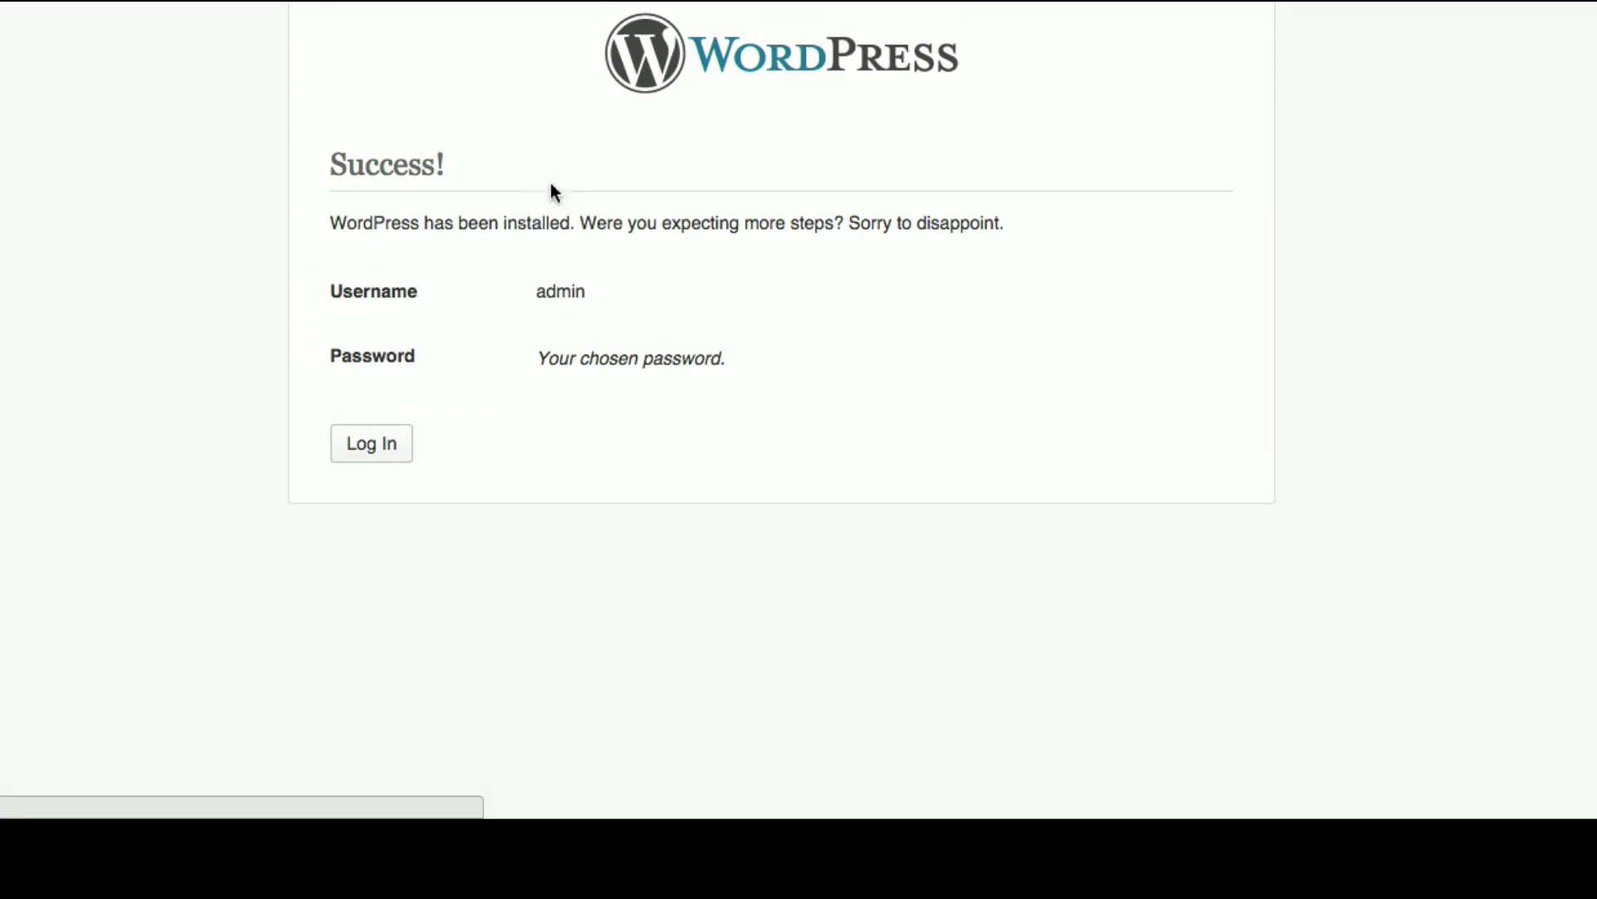
pyautogui.click(390, 454)
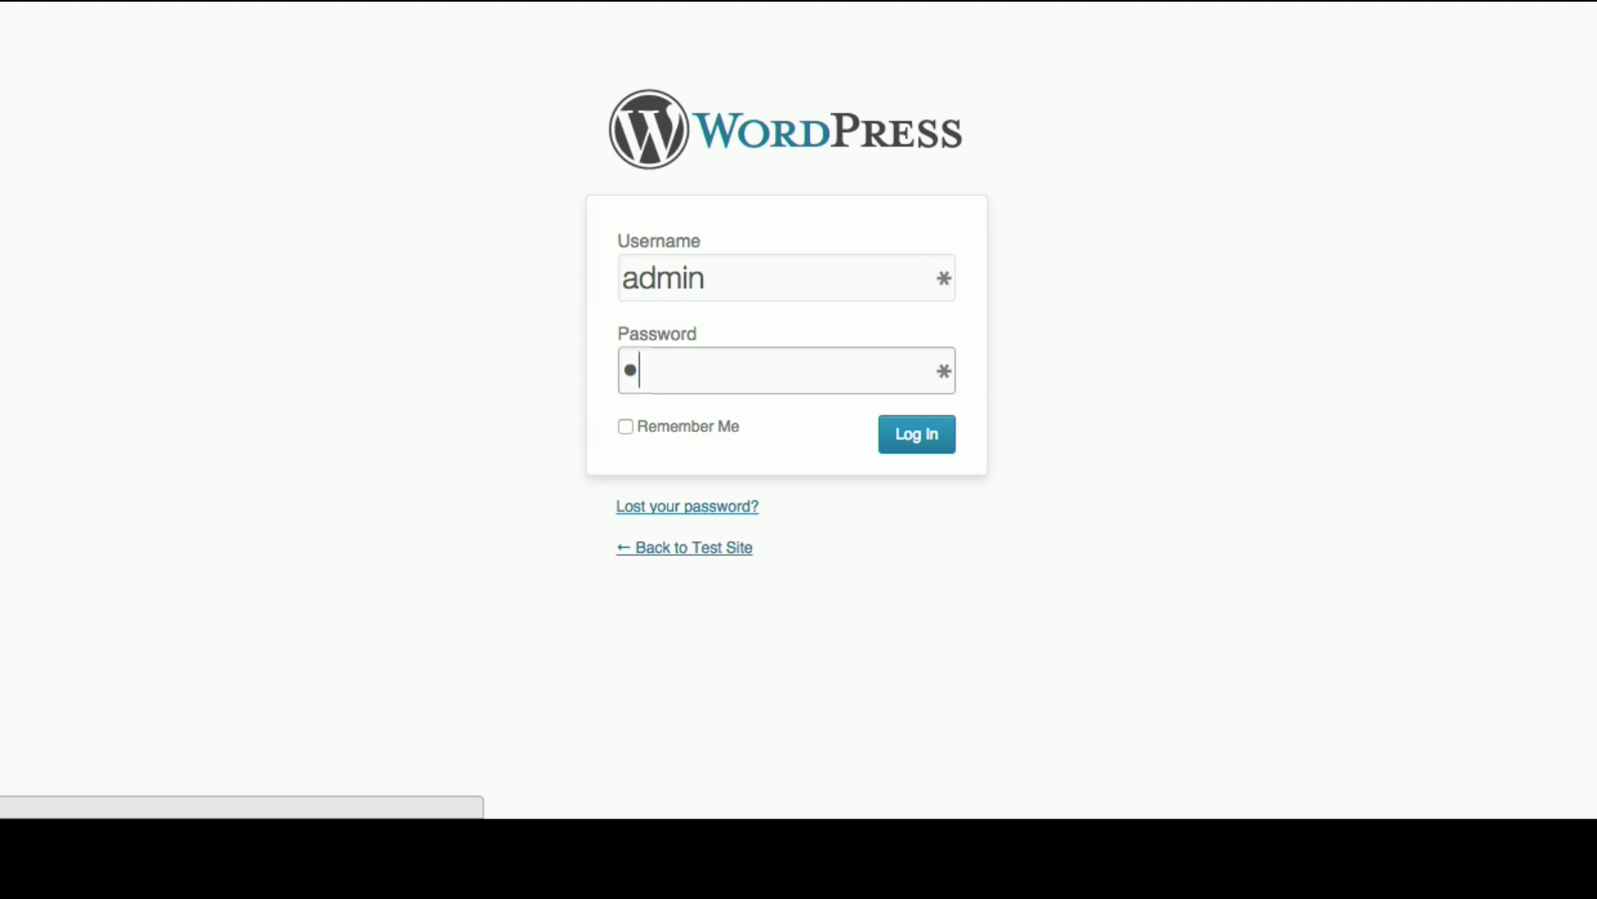
# Step: Sign in to WordPress as the administrator with the account password
pyautogui.write('•••••••••')
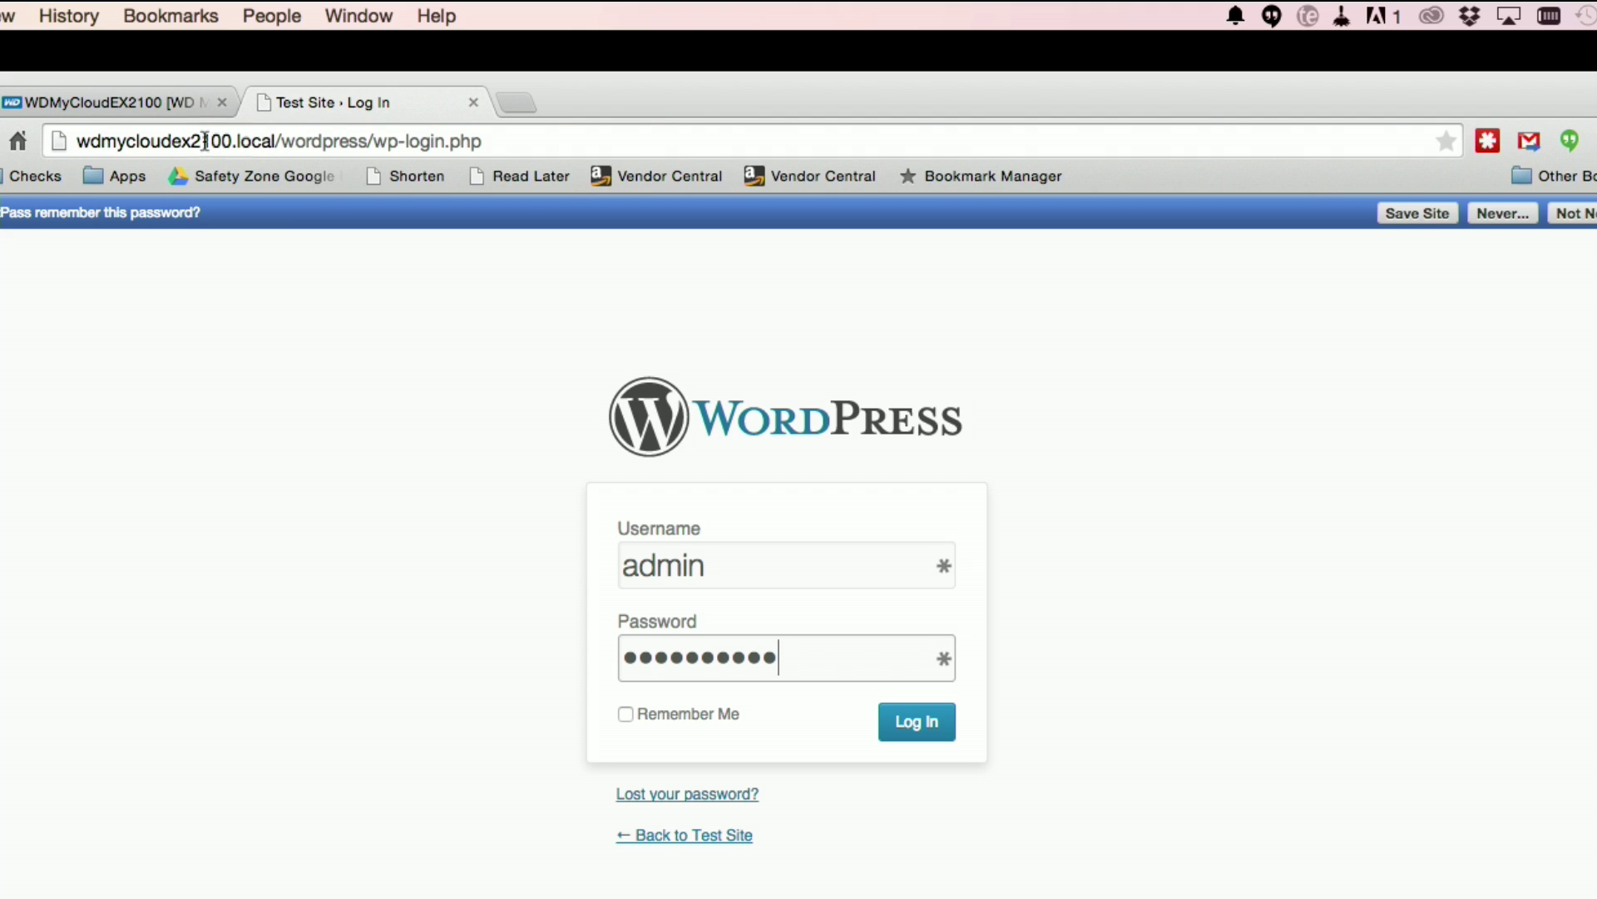
pyautogui.click(146, 102)
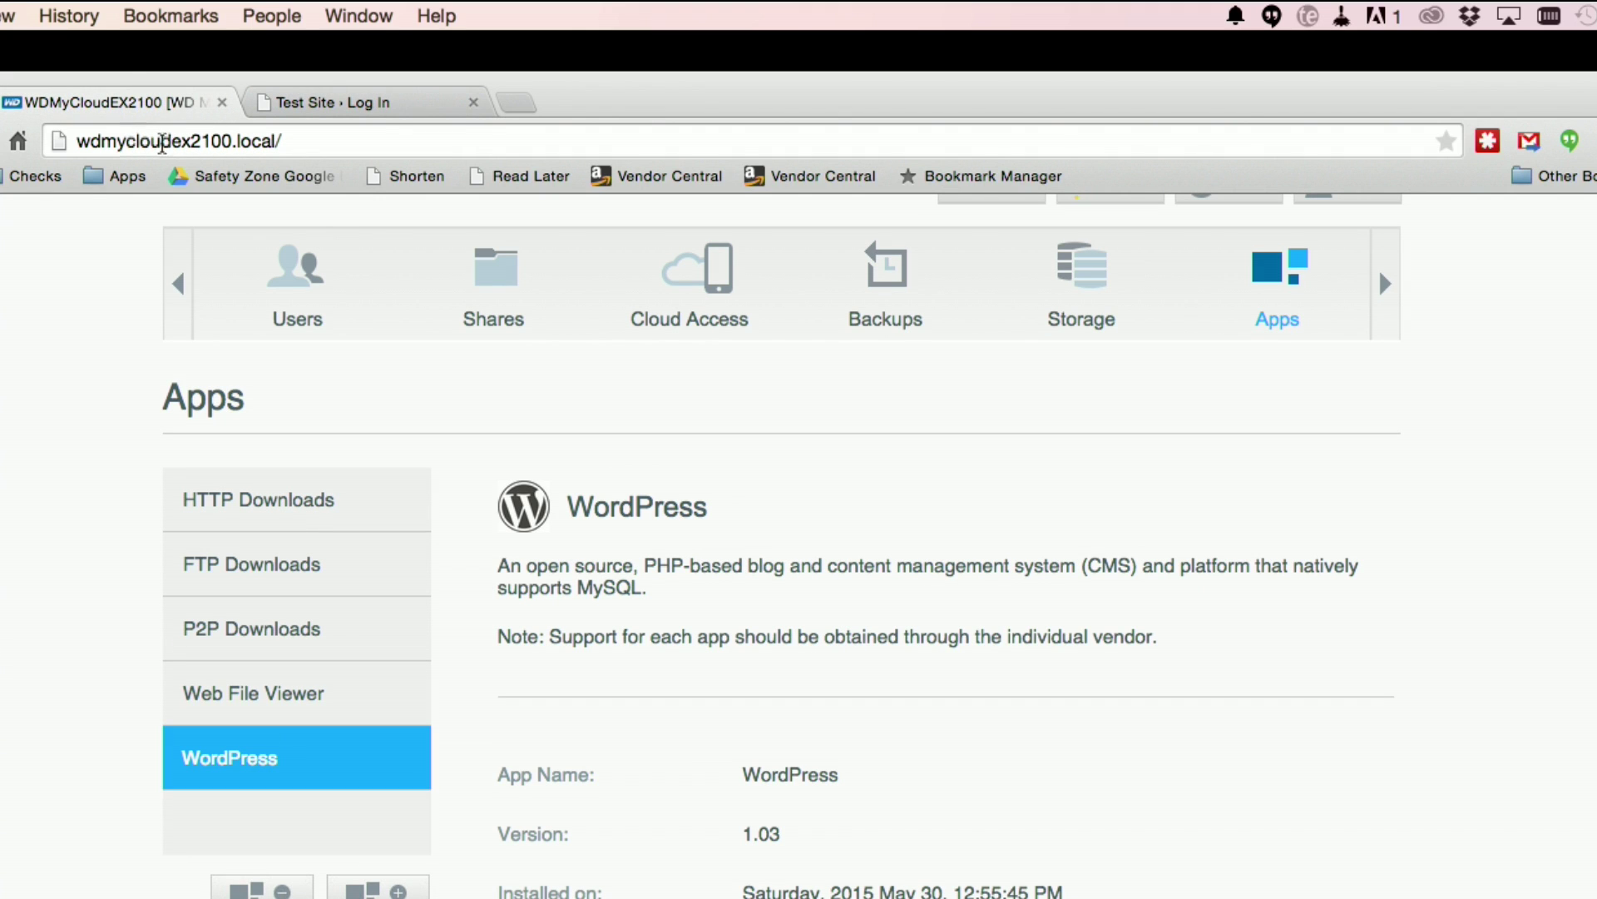
pyautogui.click(323, 103)
pyautogui.moveTo(278, 142); pyautogui.dragTo(370, 143)
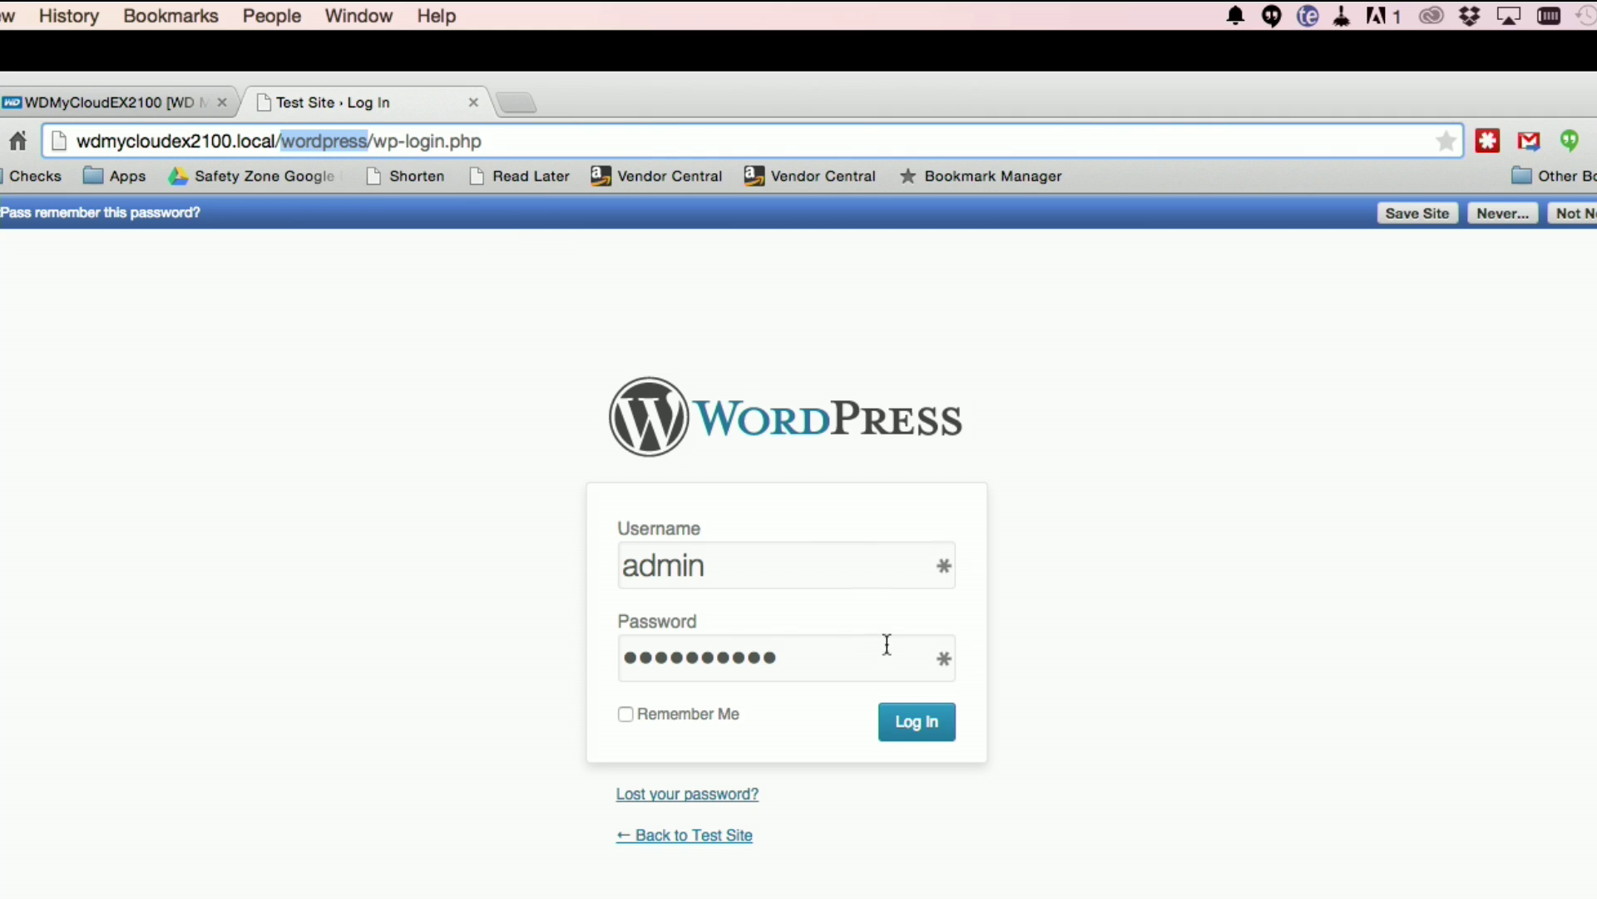
pyautogui.click(905, 737)
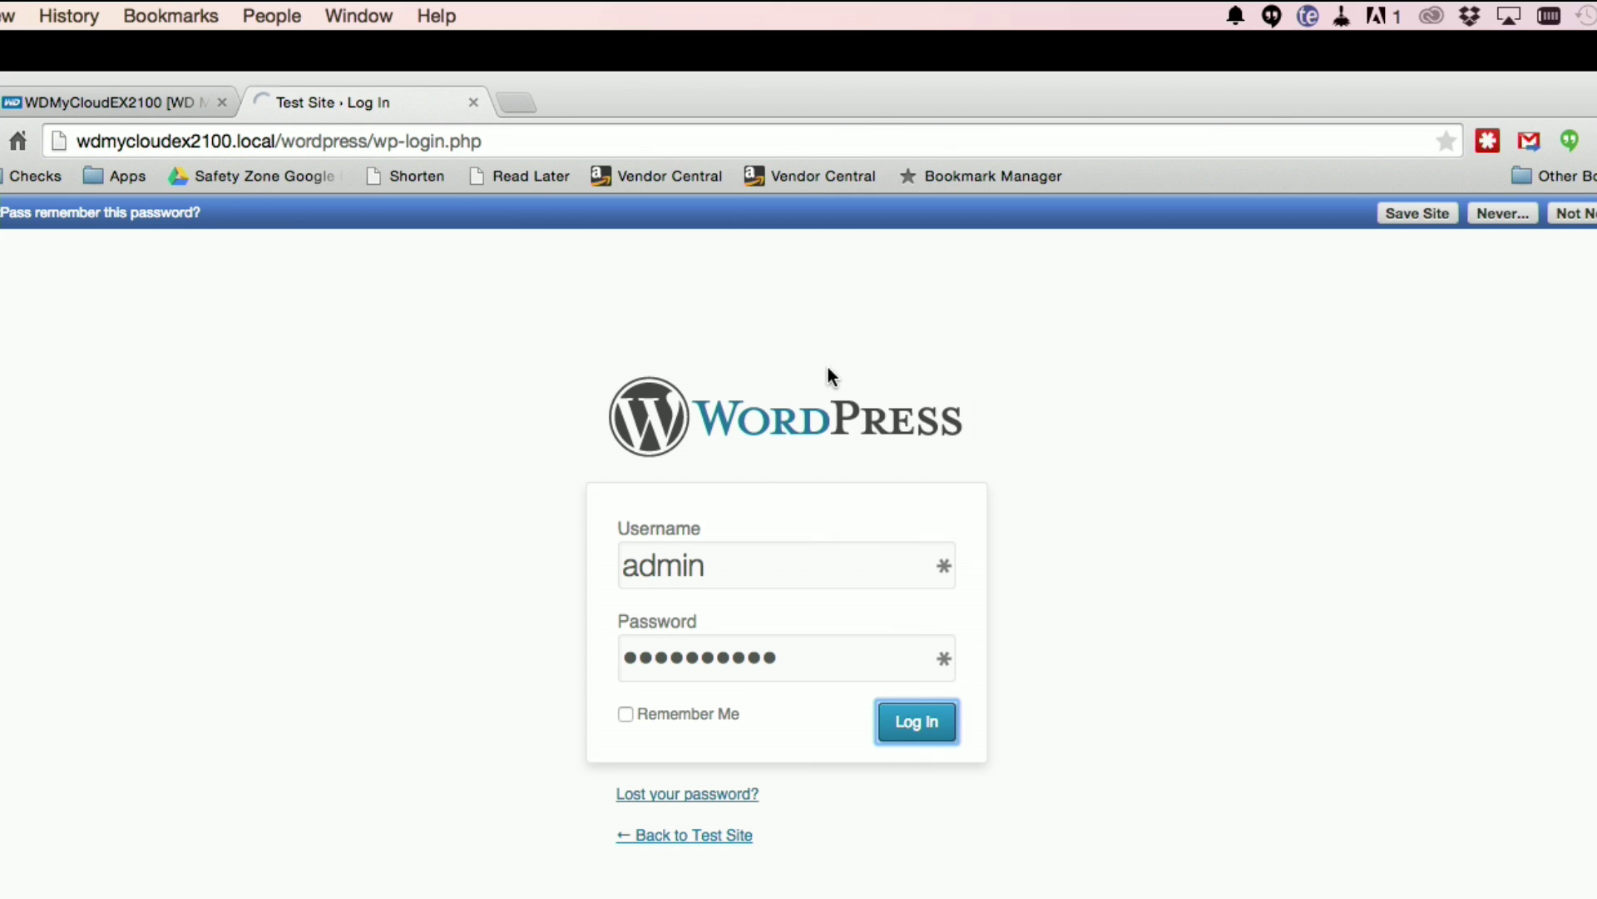
pyautogui.moveTo(832, 102); pyautogui.dragTo(869, 78)
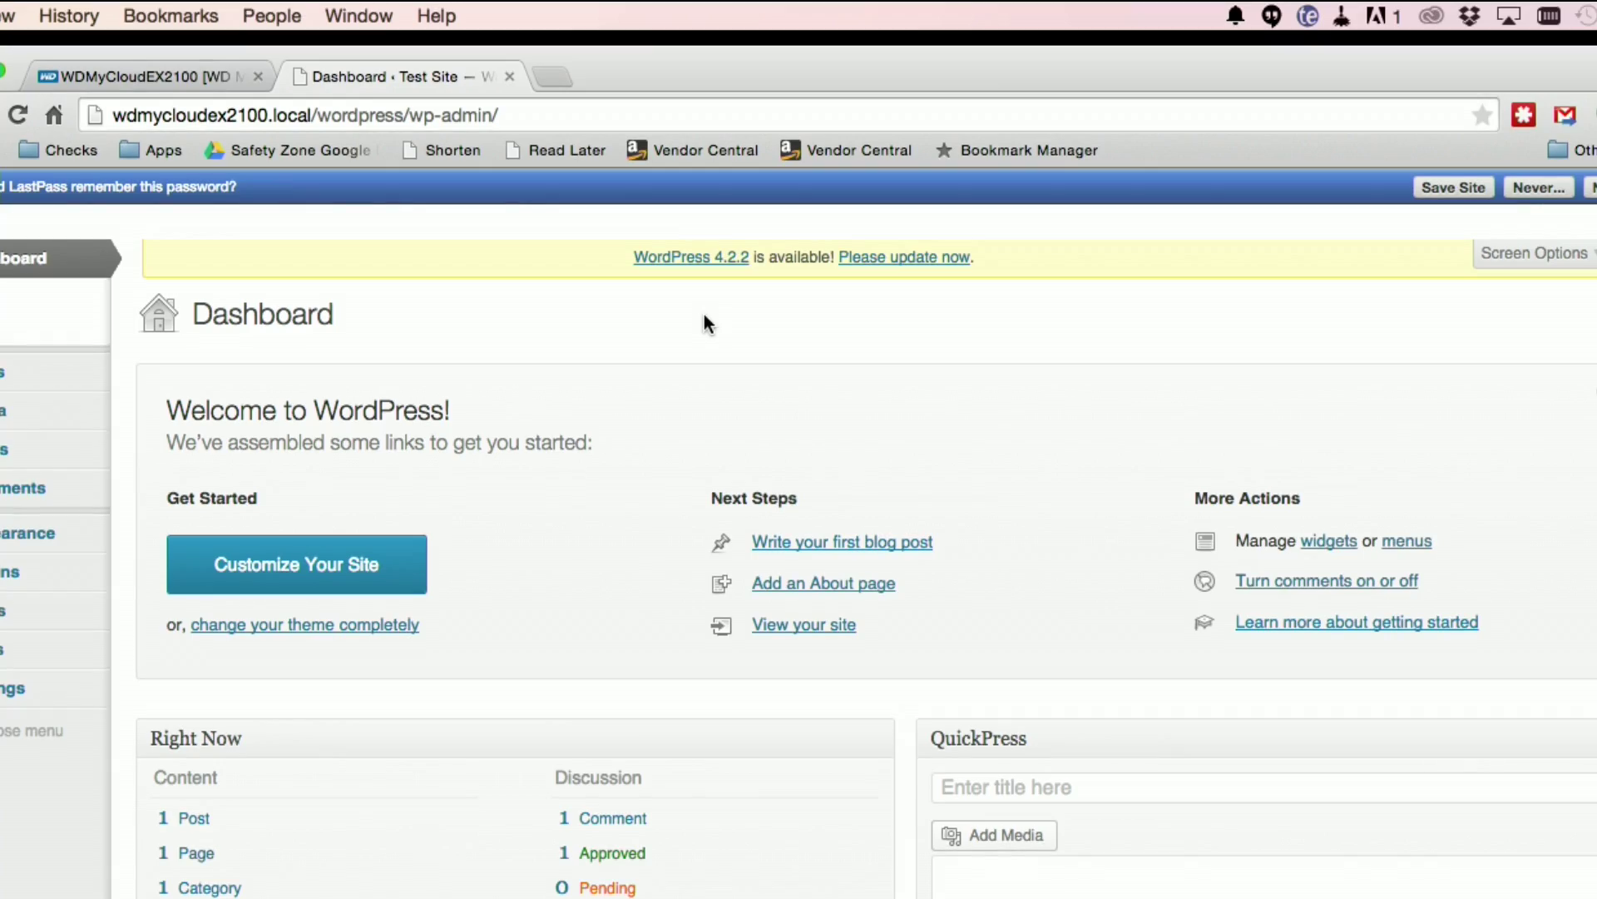
# Step: Update WordPress to version 4.2.2 from the Dashboard's update notice
pyautogui.click(932, 258)
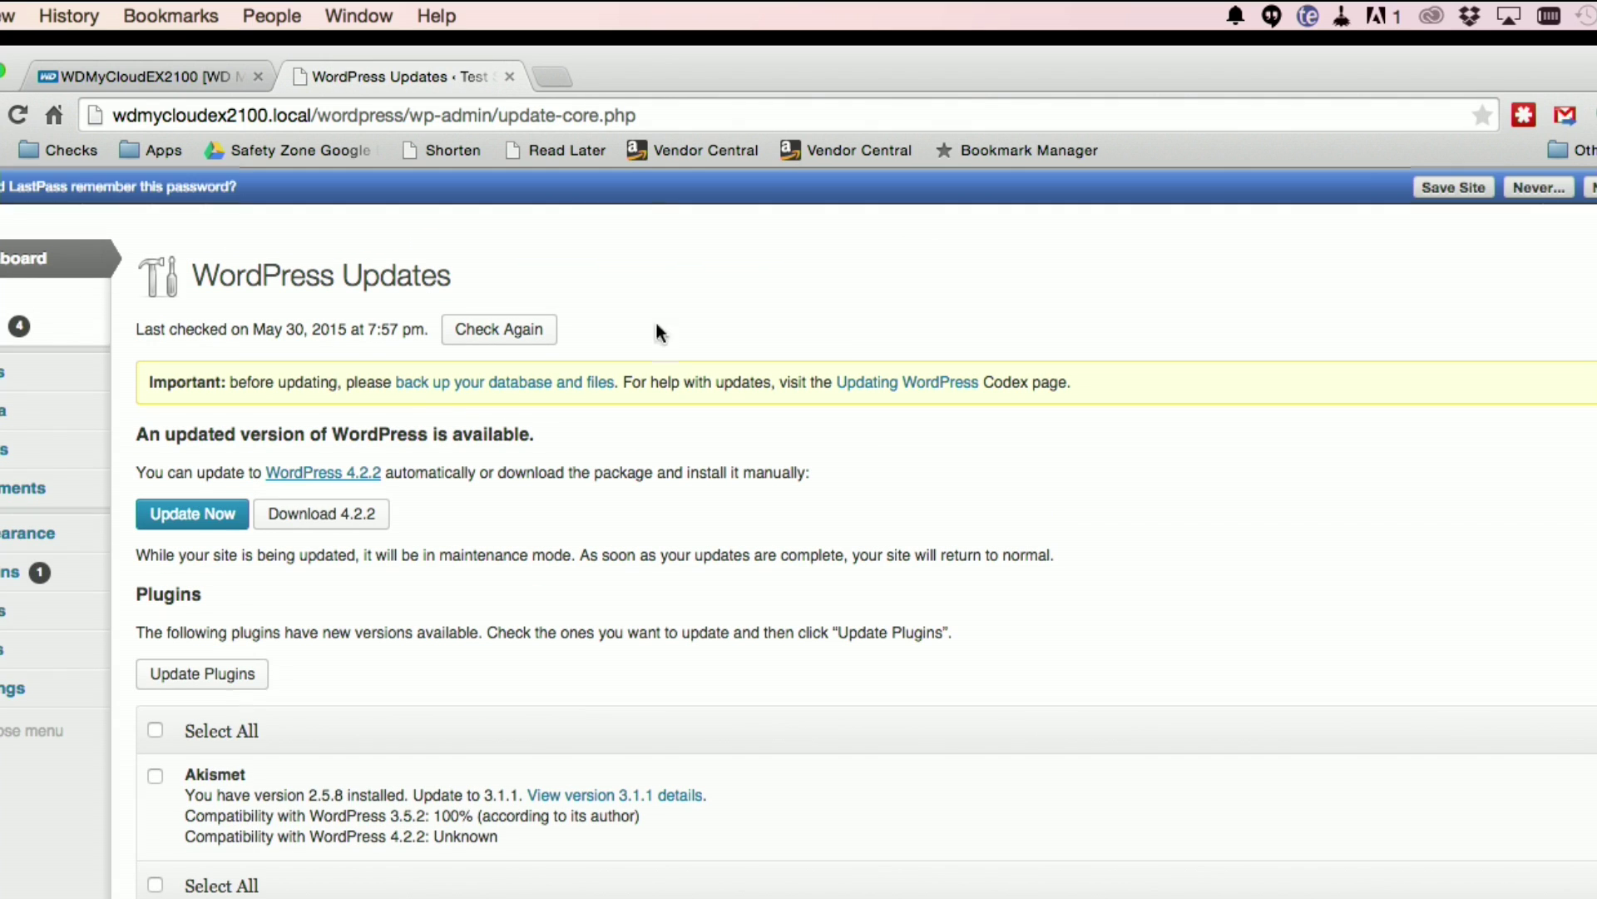
pyautogui.click(228, 521)
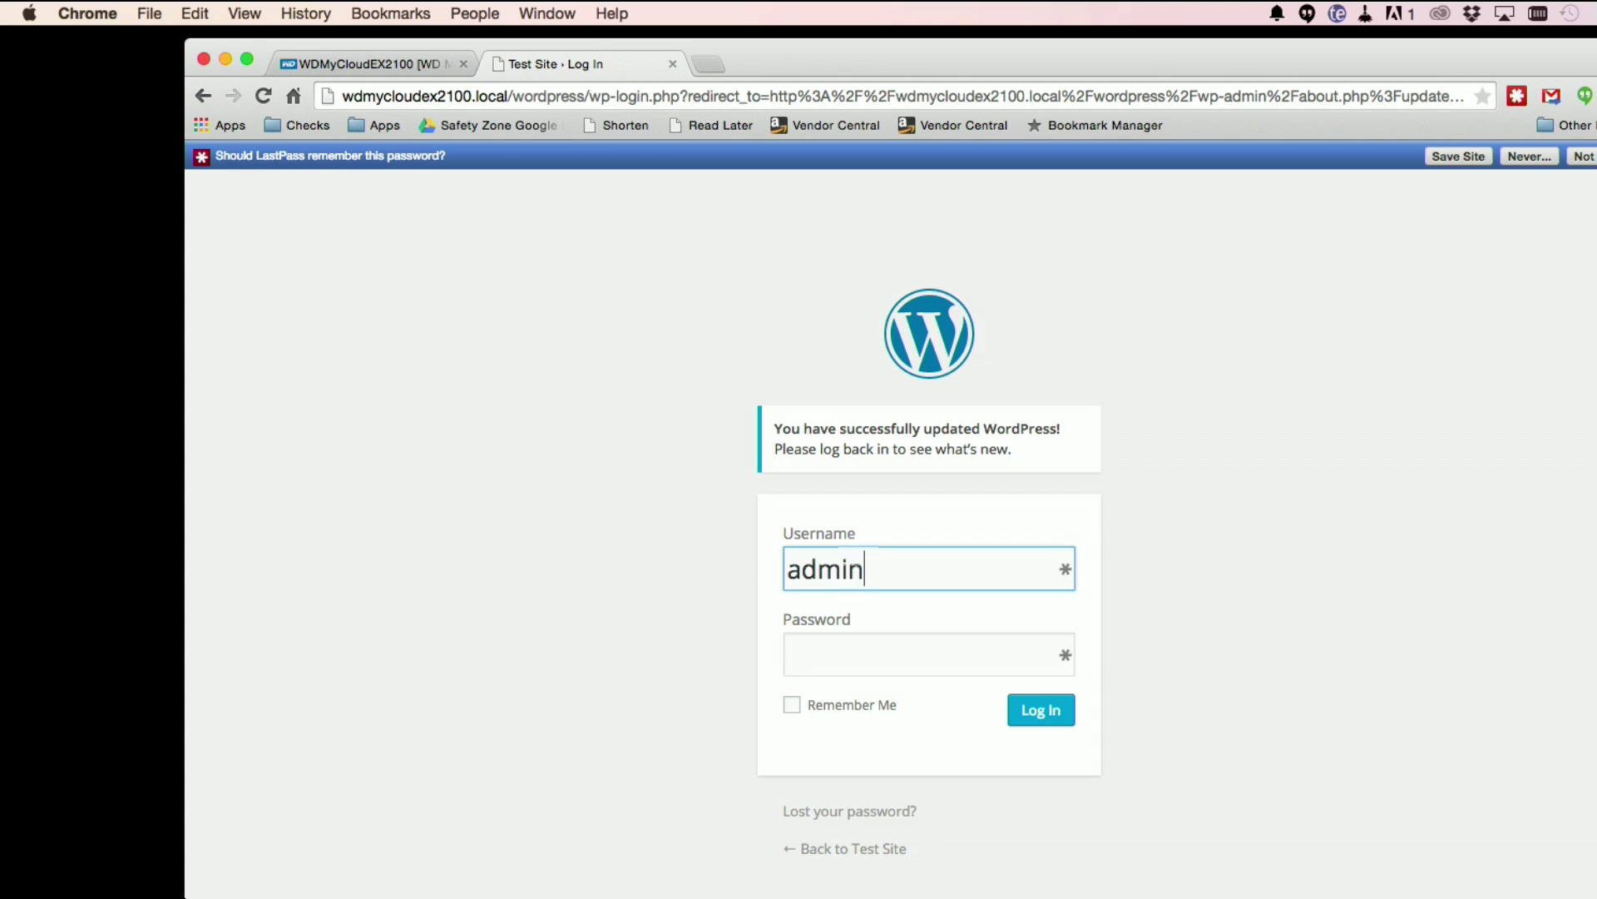
# Step: Log back in and upgrade the WordPress database to reach the 4.2.2 welcome page
pyautogui.press('Tab')
pyautogui.write('••••')
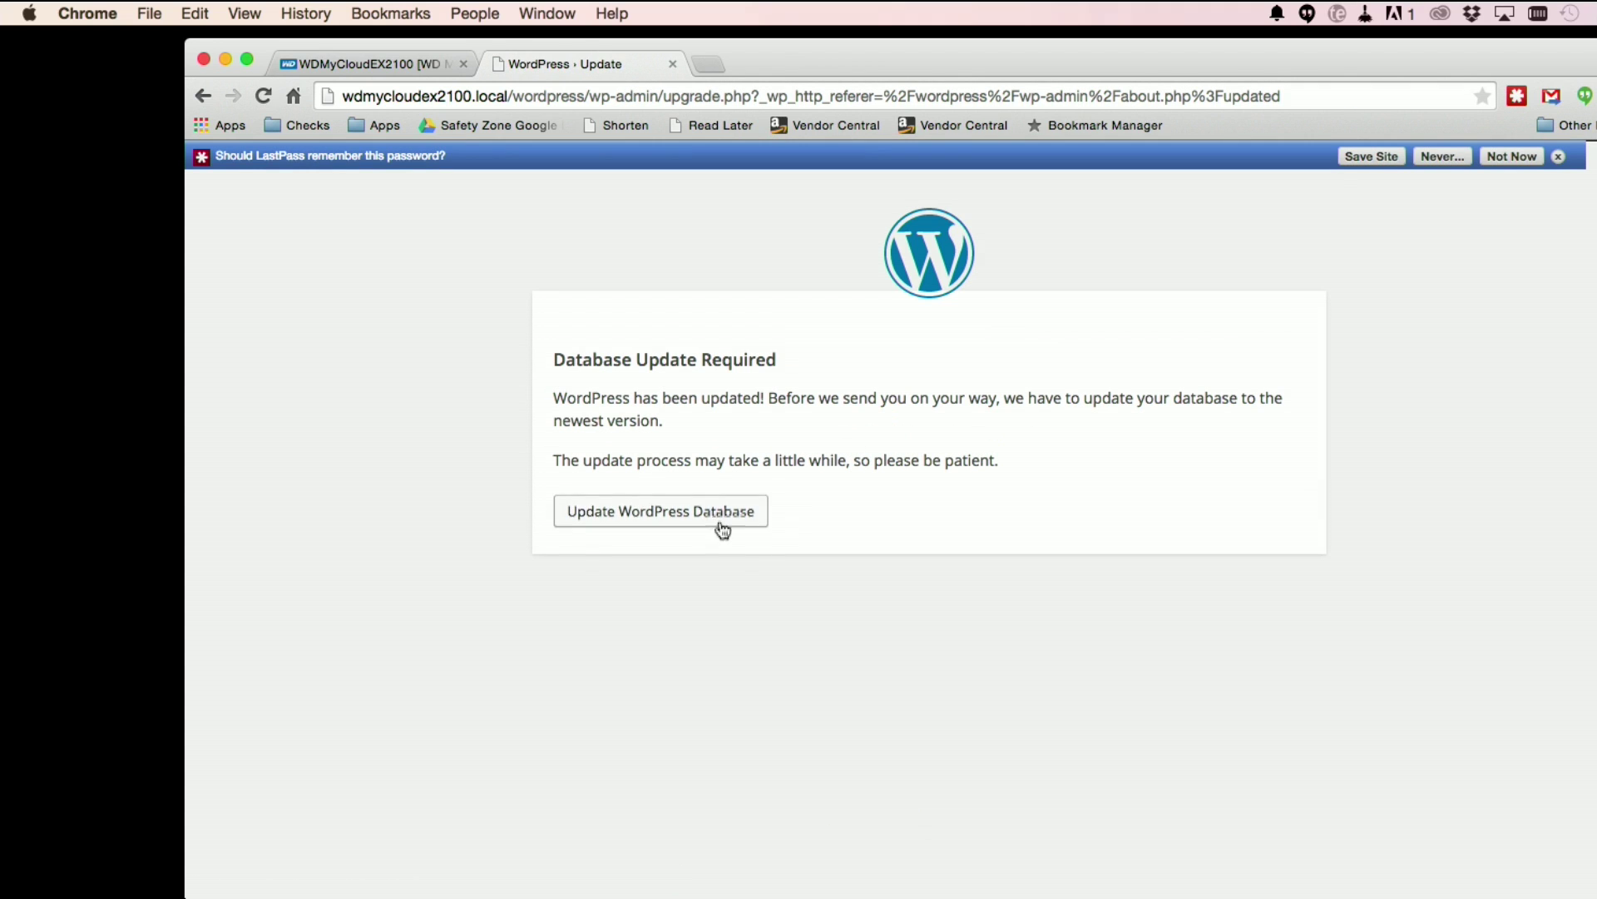
pyautogui.click(715, 517)
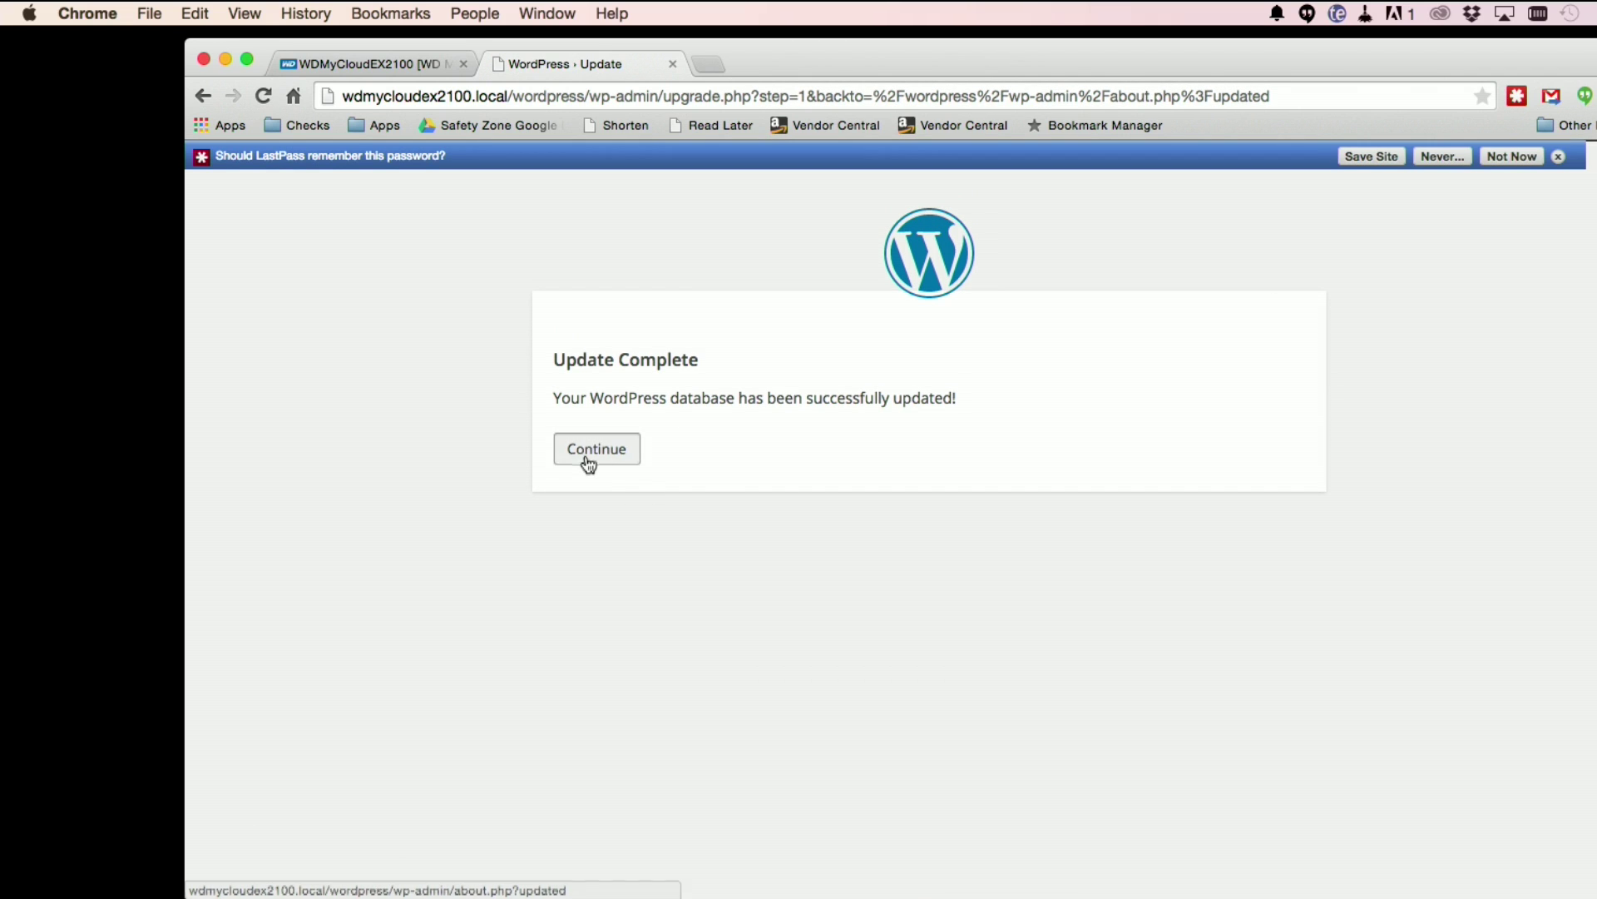
pyautogui.click(588, 458)
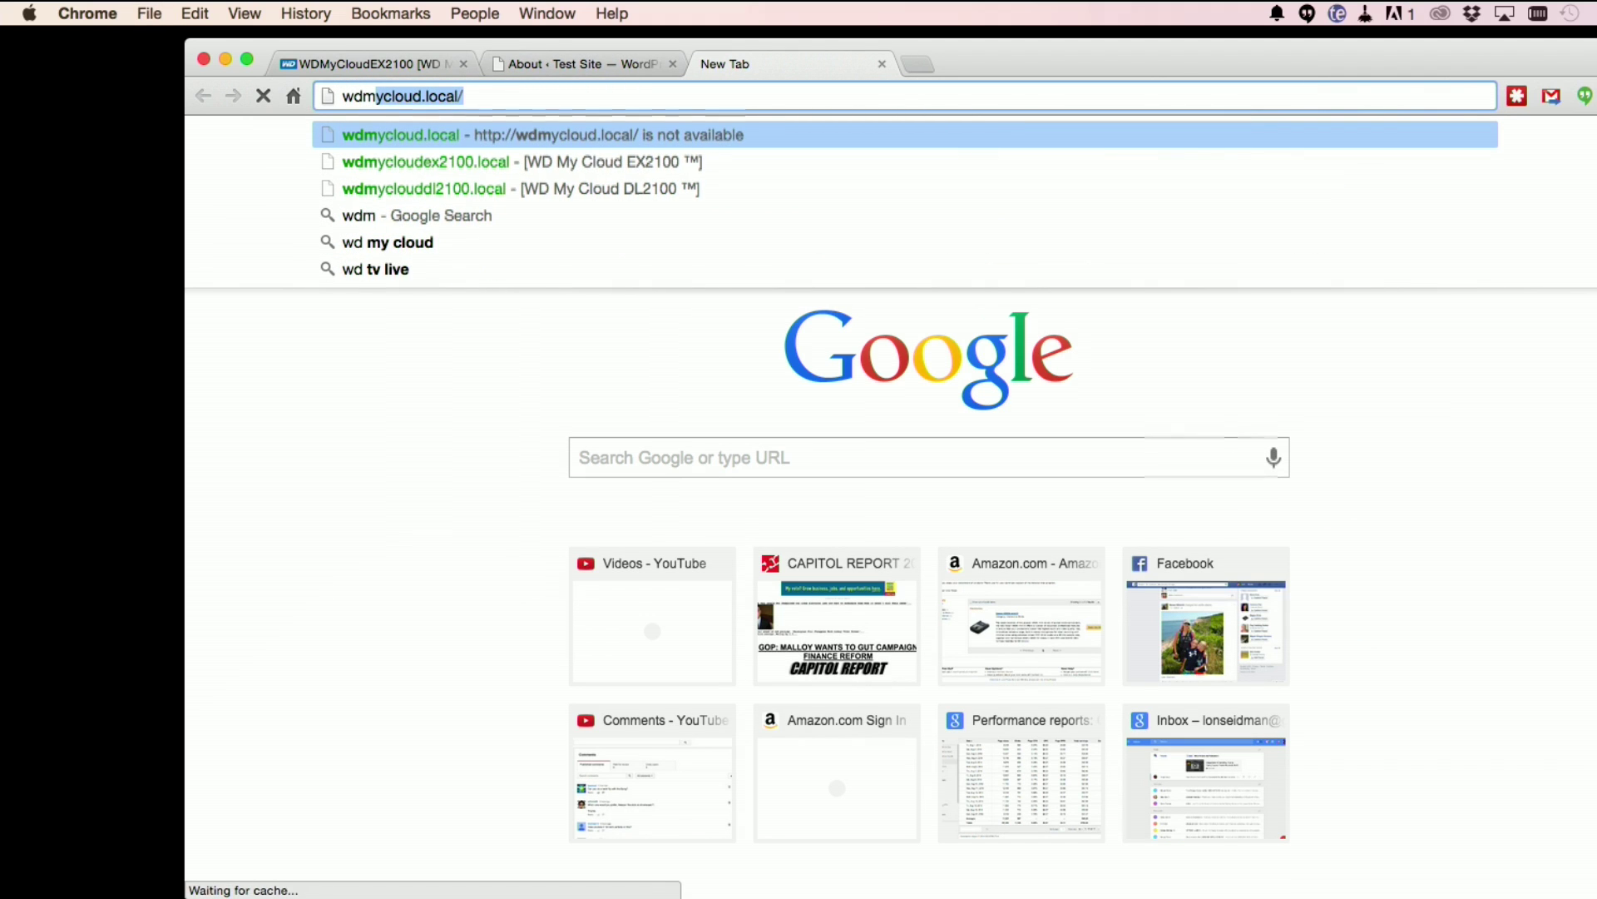
# Step: Load wdmycloudex2100.local/wordpress in a new tab and browse the Hello world! post
pyautogui.press('Down')
pyautogui.write('wordpress')
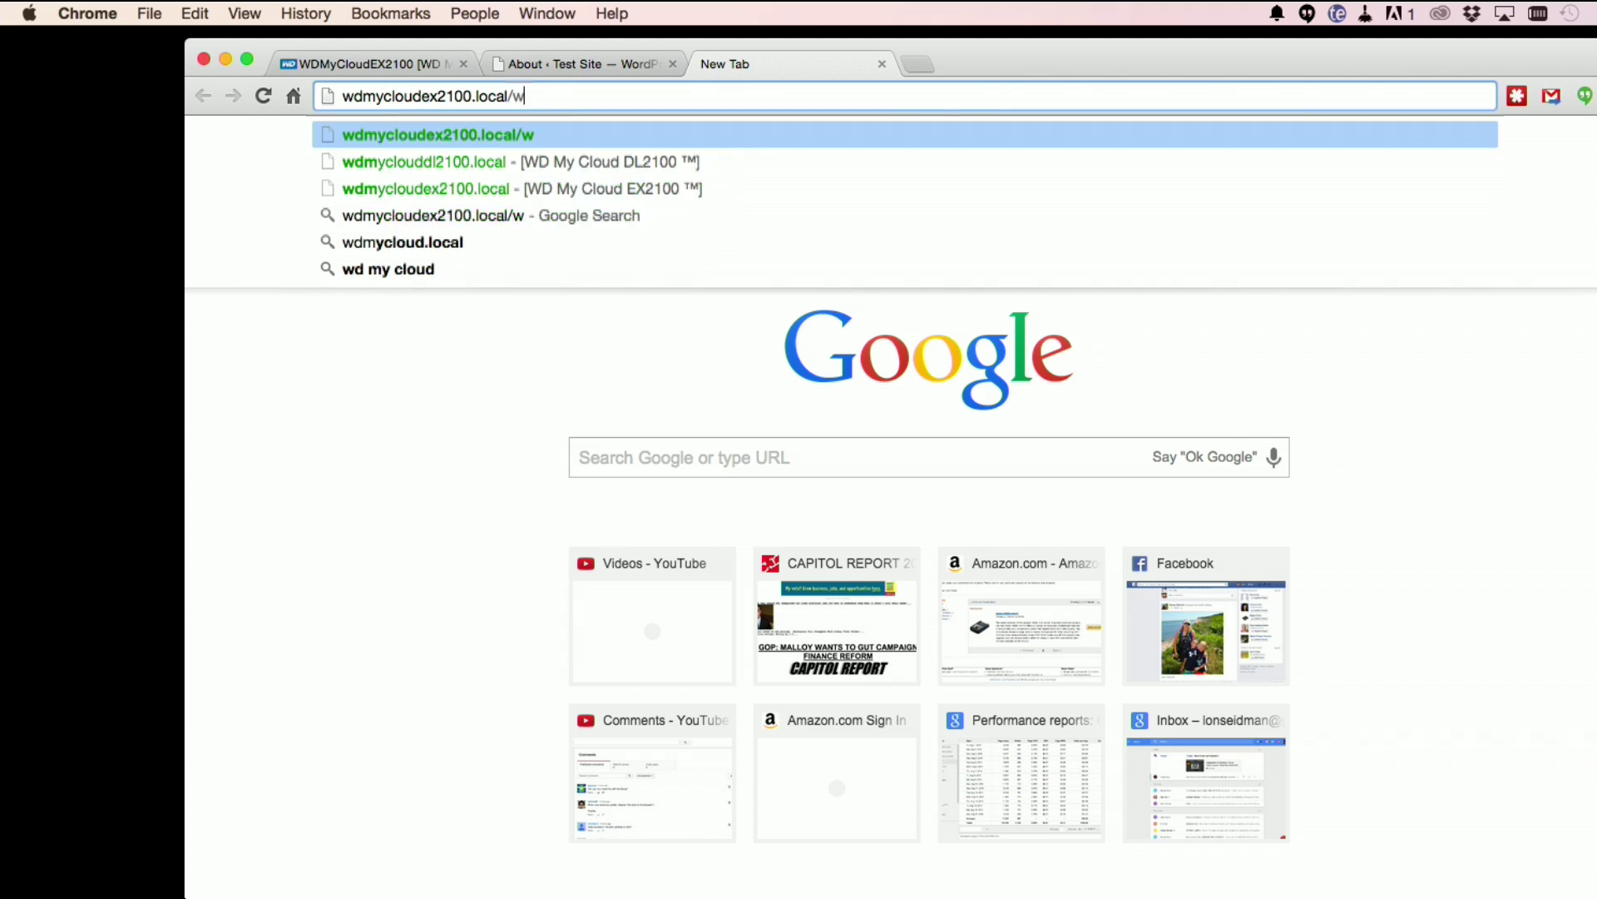
pyautogui.press('Return')
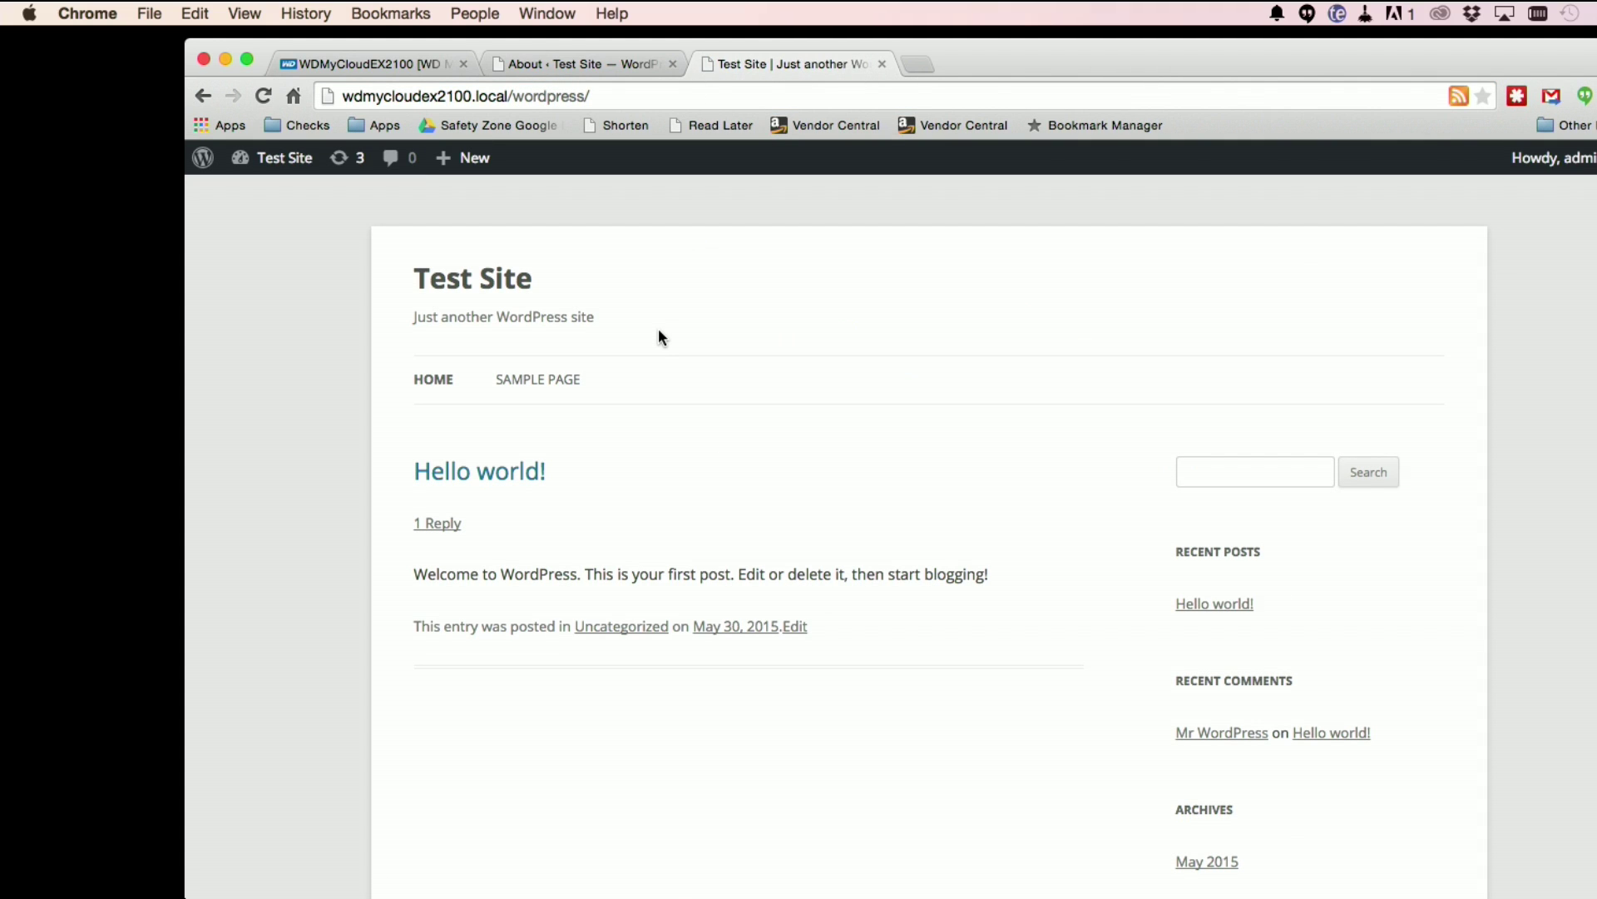
pyautogui.scroll(-3, 659, 350)
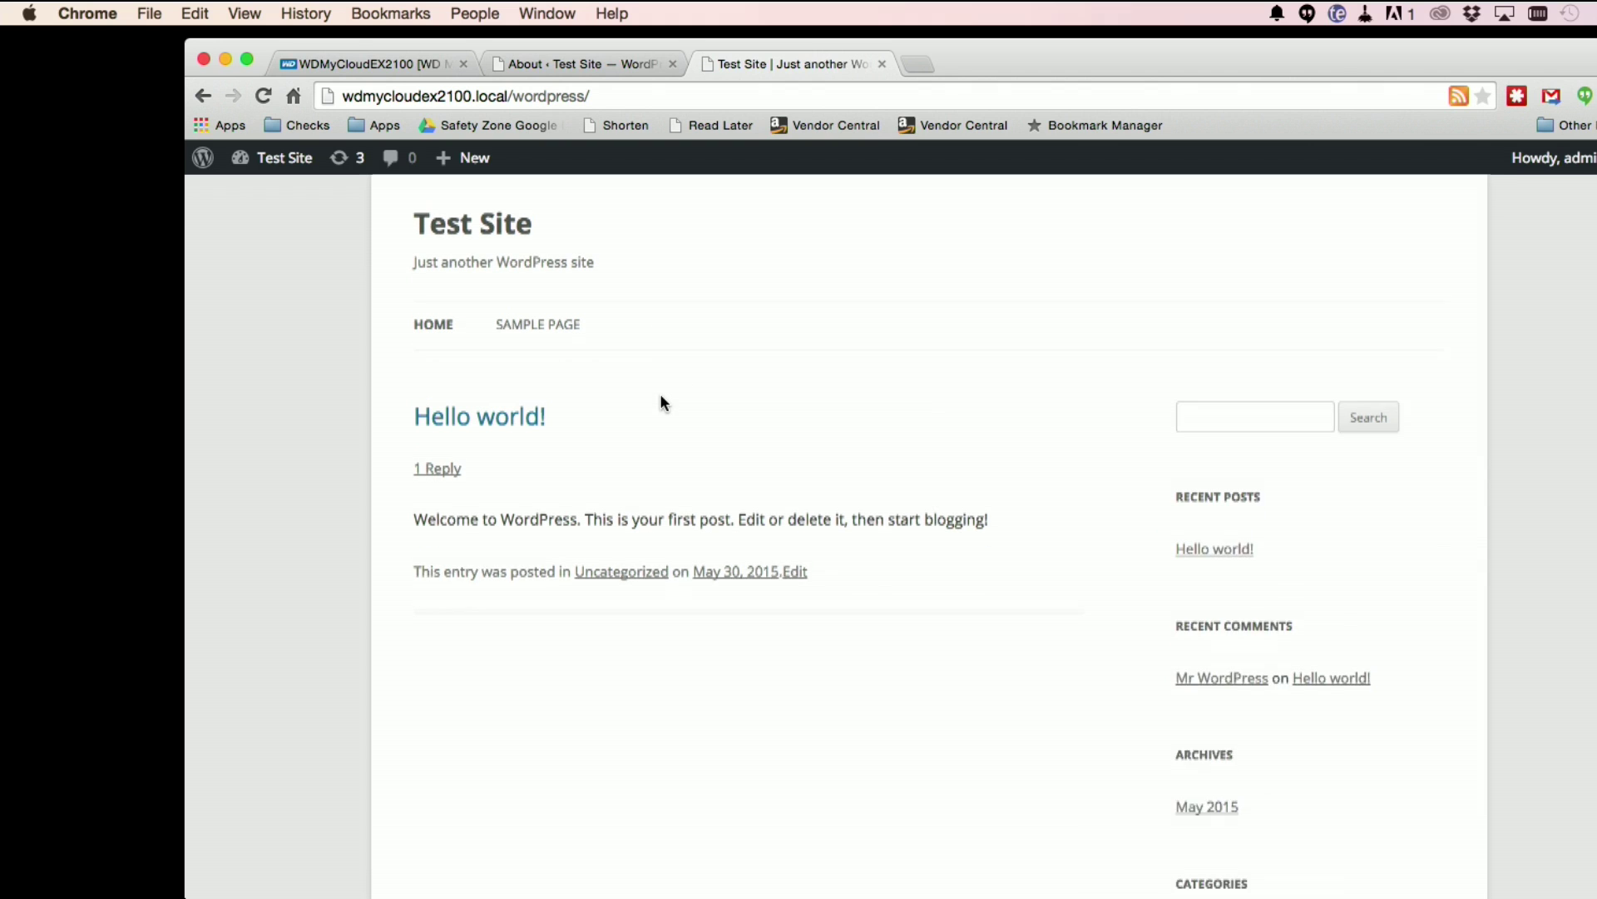
pyautogui.scroll(3, 512, 373)
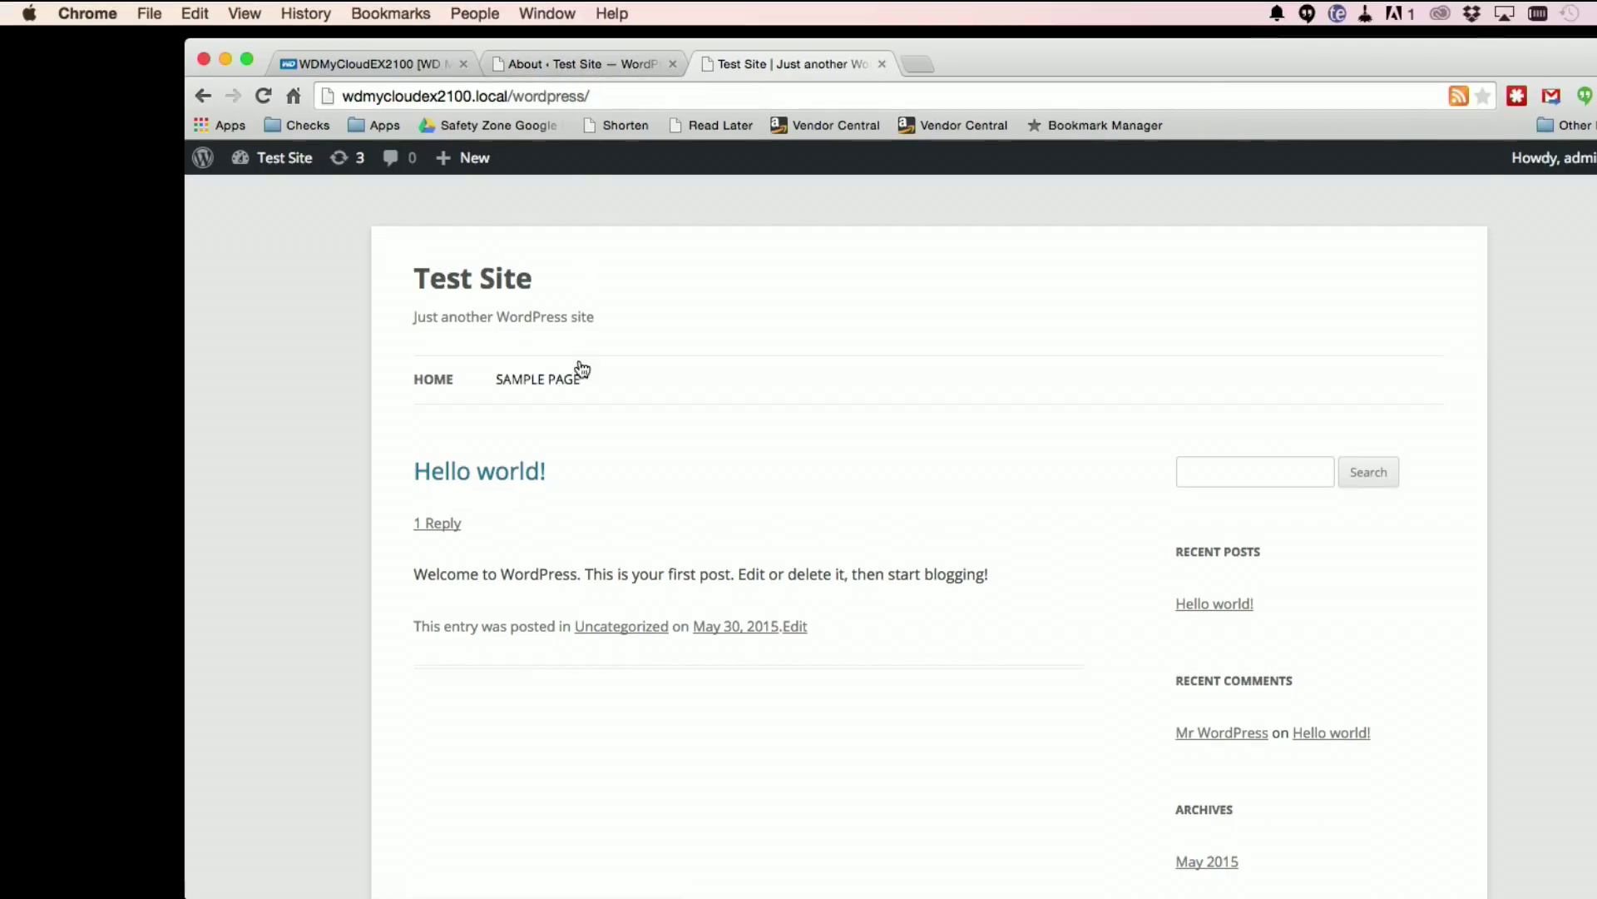
pyautogui.scroll(-2, 578, 366)
pyautogui.scroll(2, 580, 367)
# Step: View the installed Akismet and Hello Dolly plugins, then go to Appearance > Themes
pyautogui.click(591, 63)
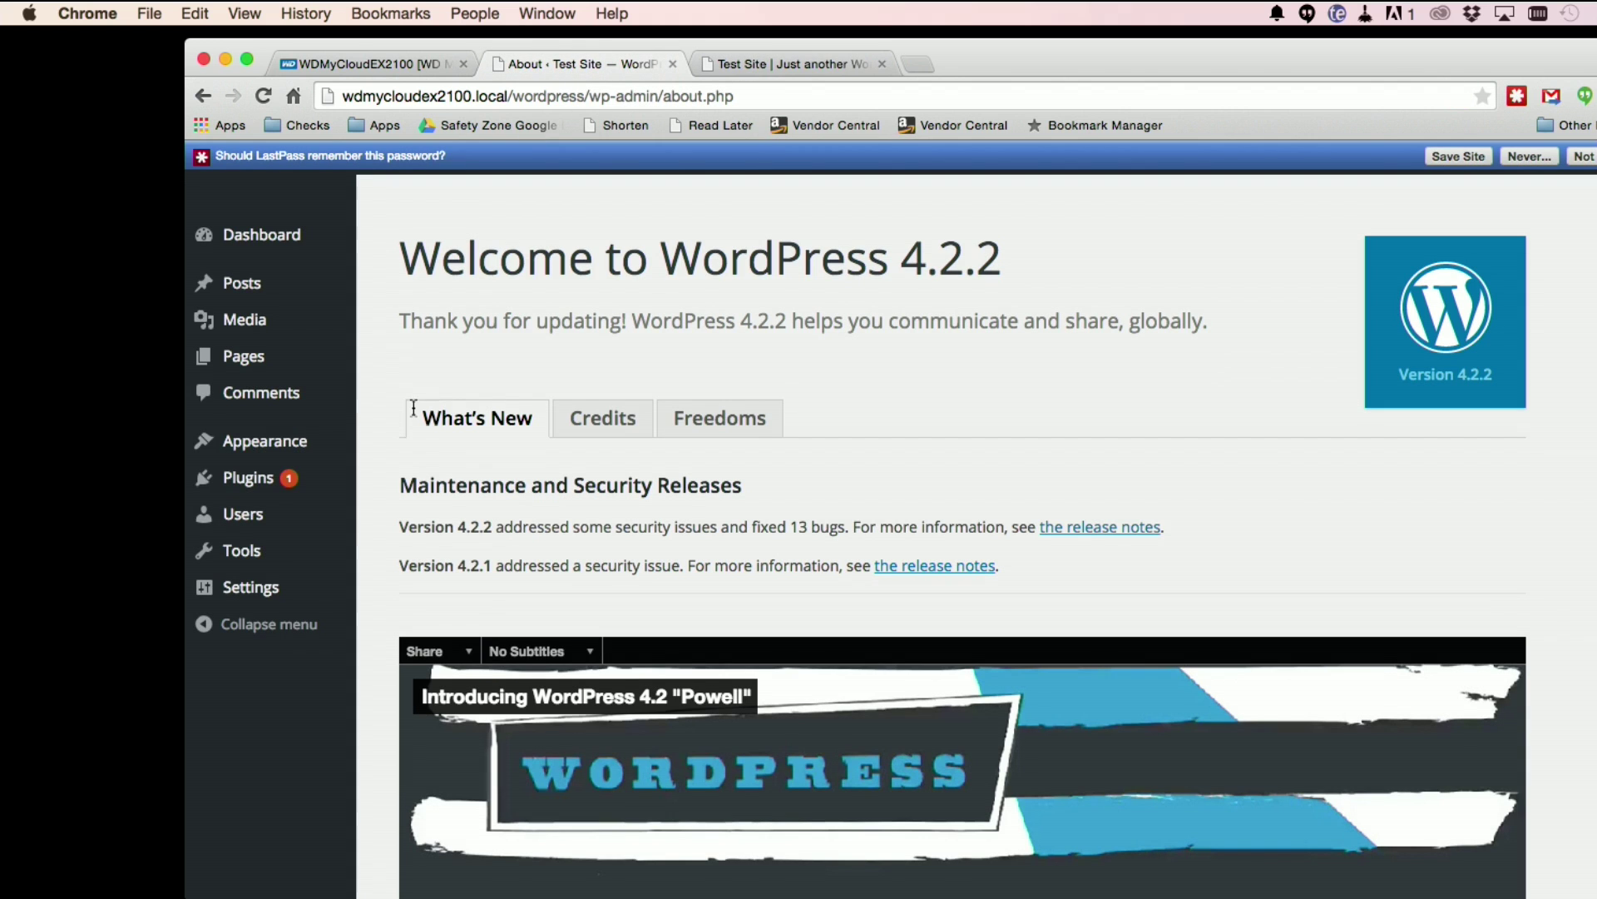
pyautogui.click(288, 486)
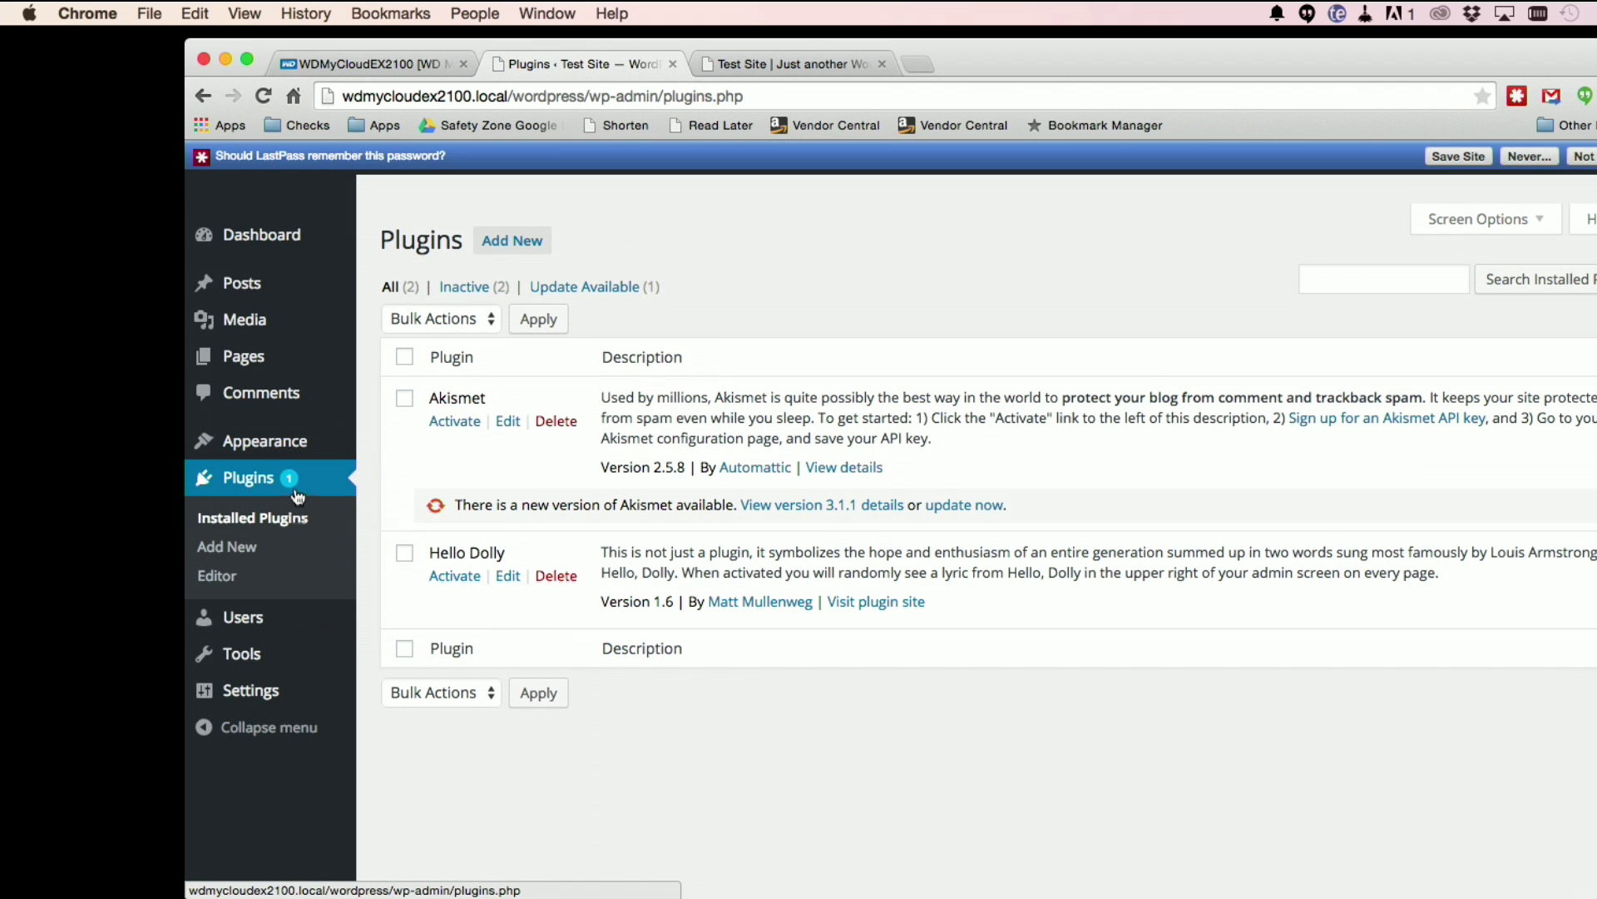
pyautogui.moveTo(297, 451)
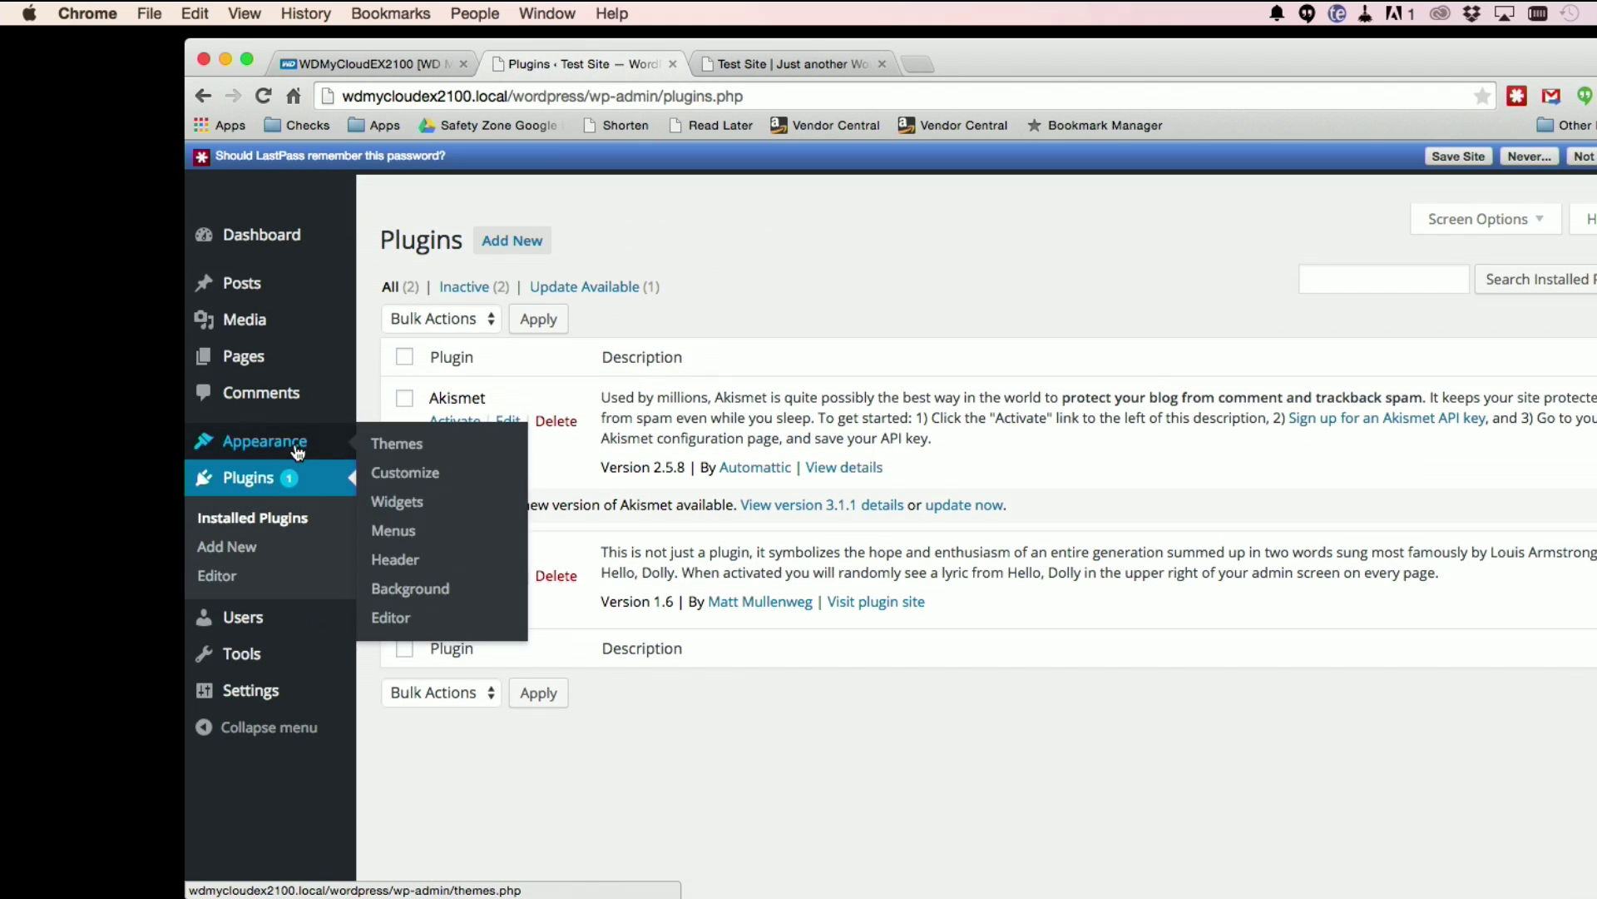
pyautogui.click(410, 447)
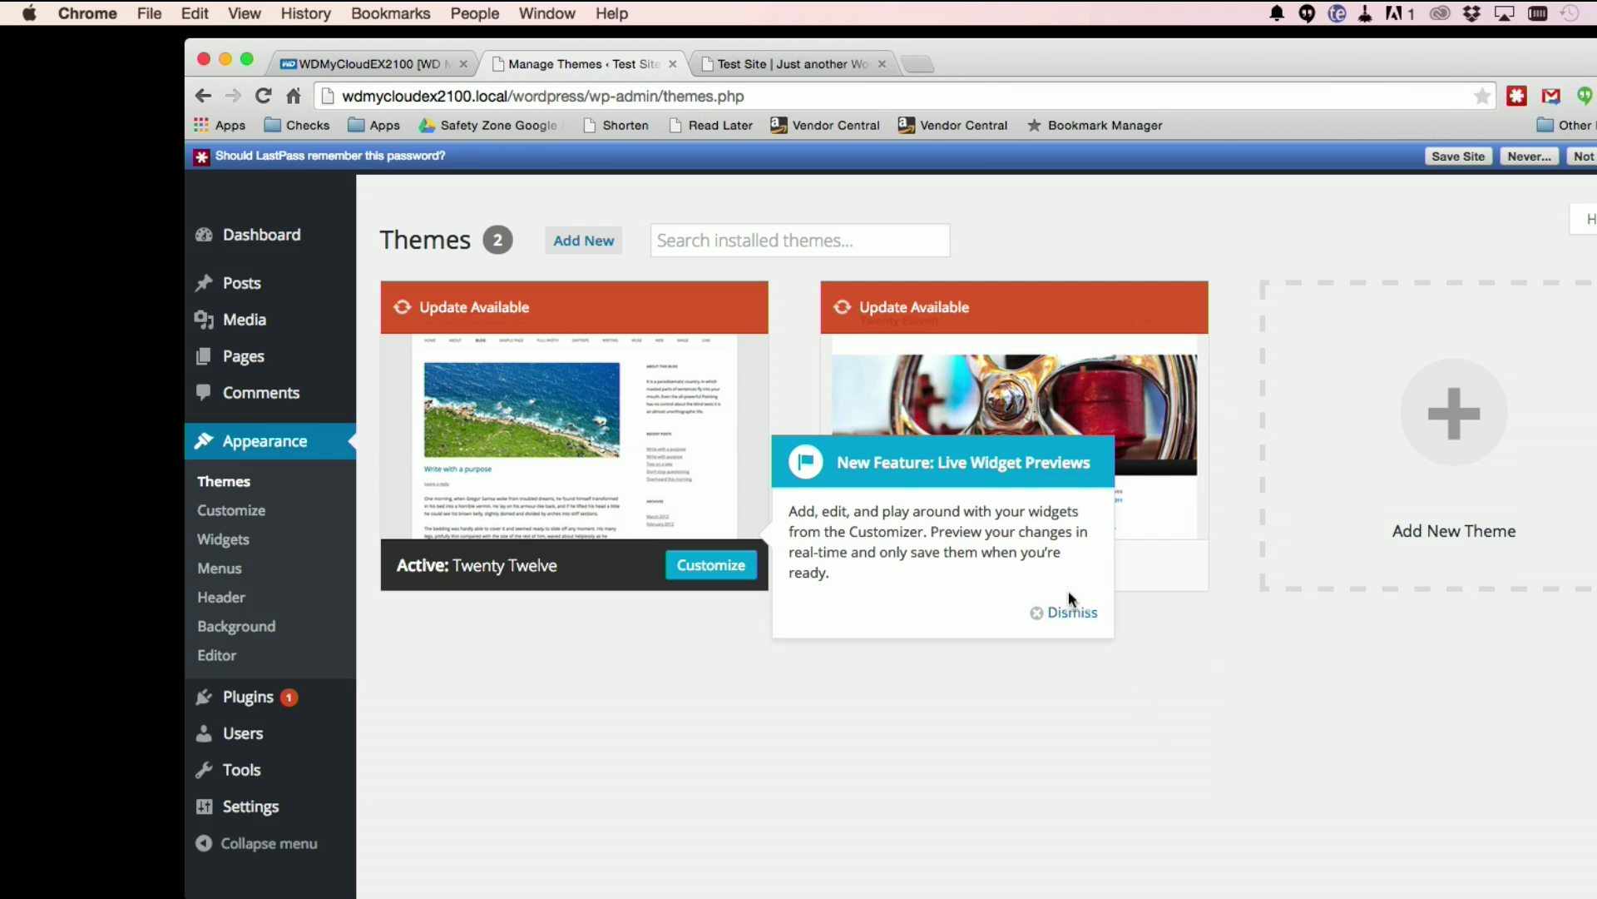
# Step: Dismiss the Live Widget Previews notice and activate the Twenty Eleven theme
pyautogui.click(1072, 612)
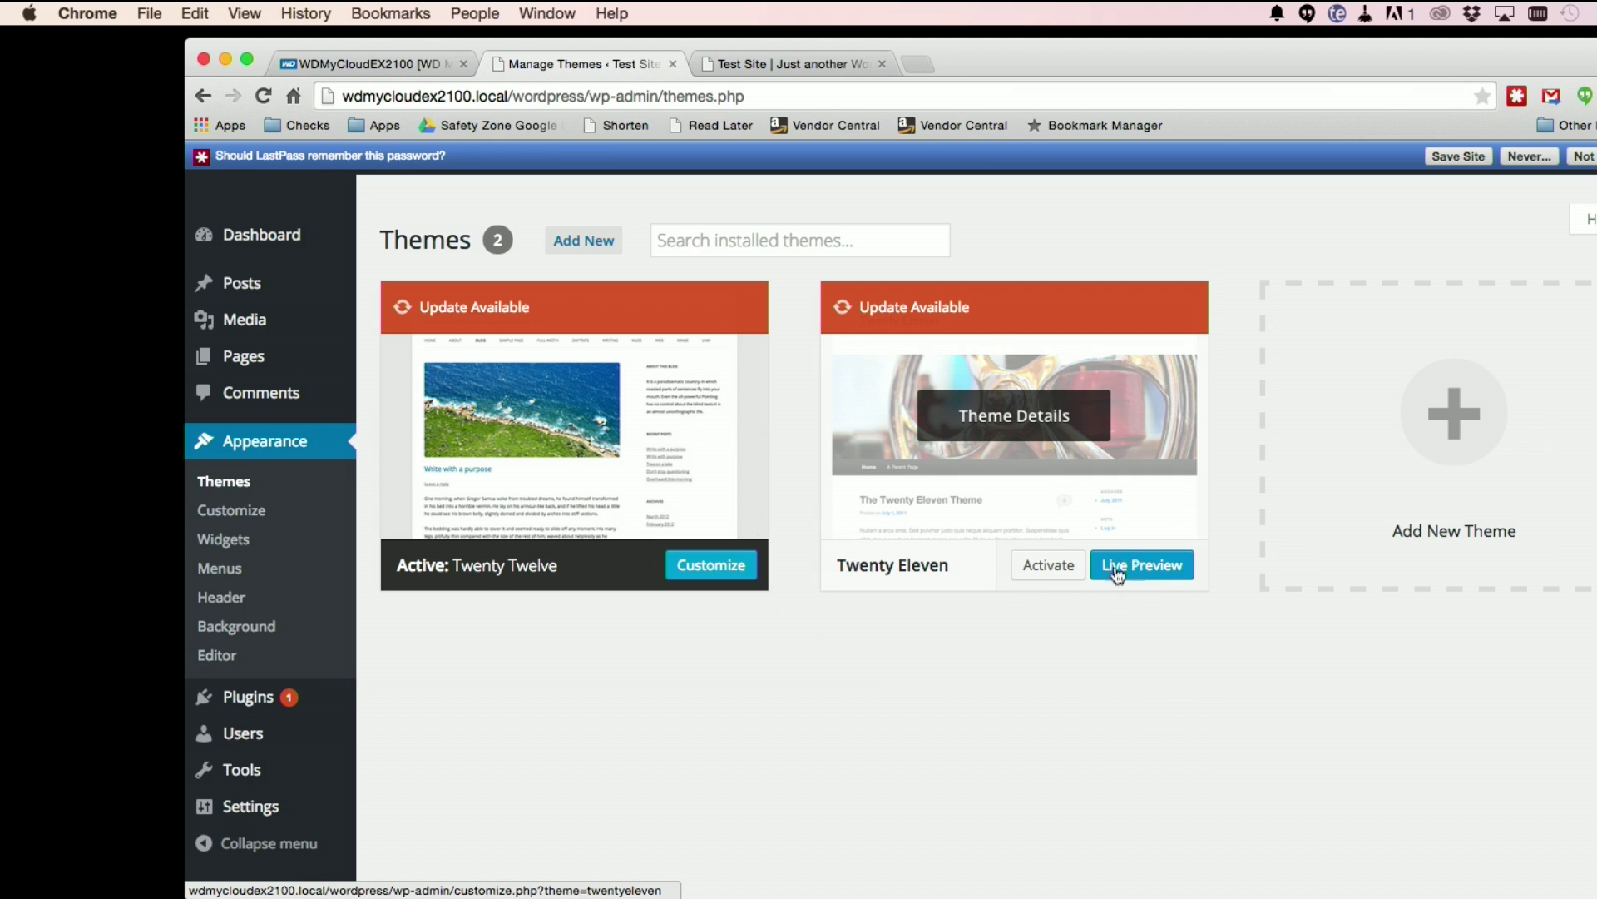
pyautogui.click(1063, 570)
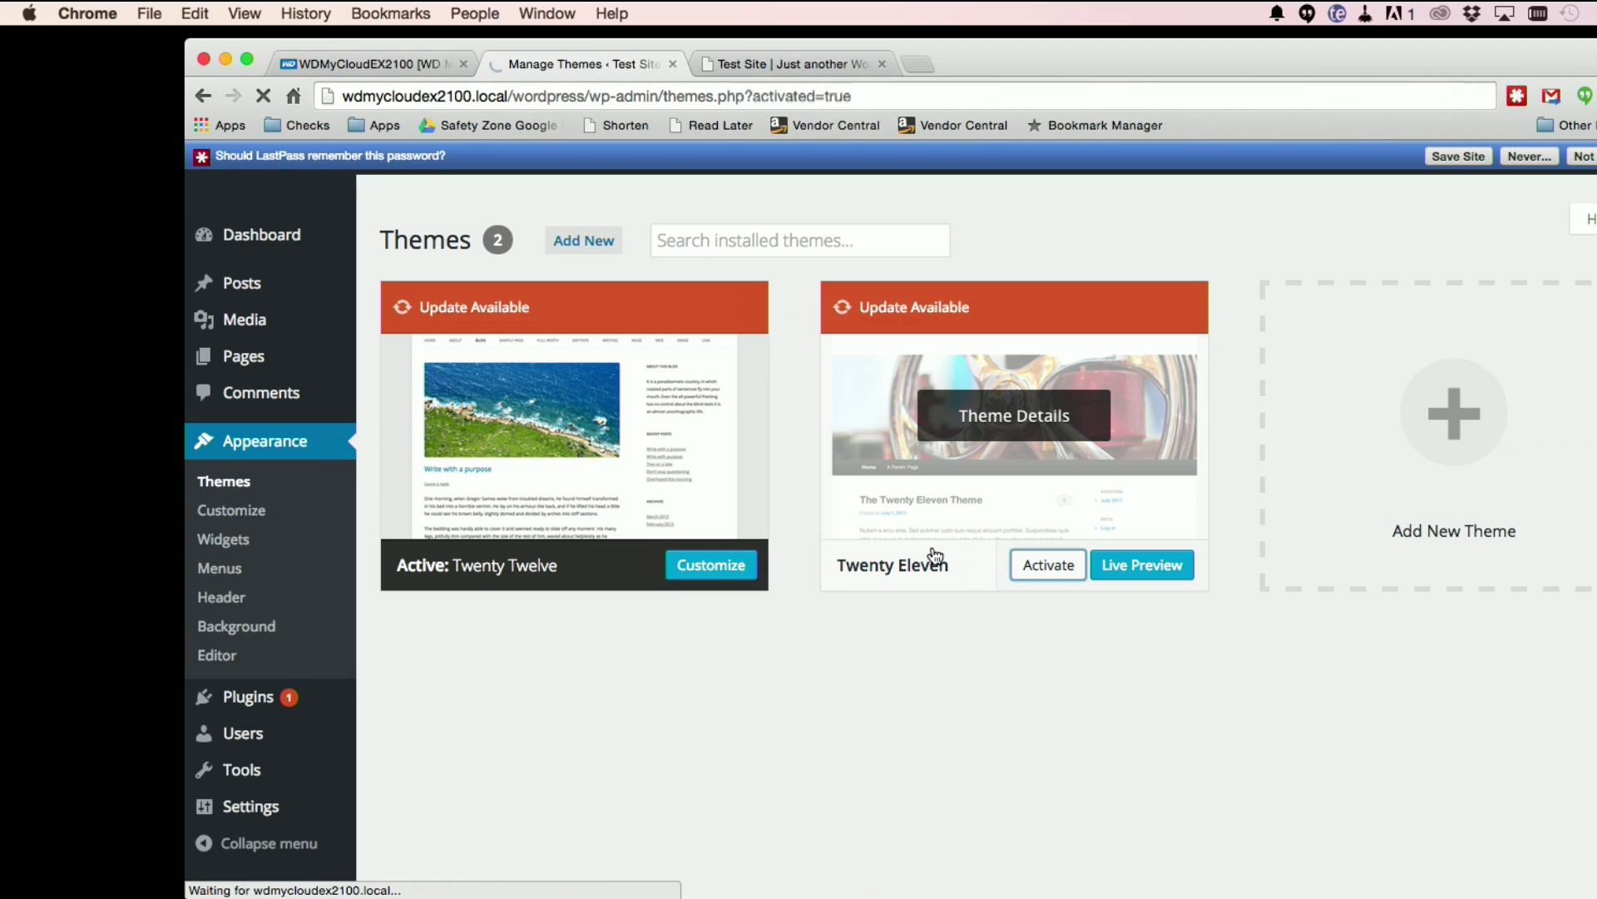
# Step: Reload the Test Site front page to see the Twenty Eleven theme's pinecone header
pyautogui.click(796, 63)
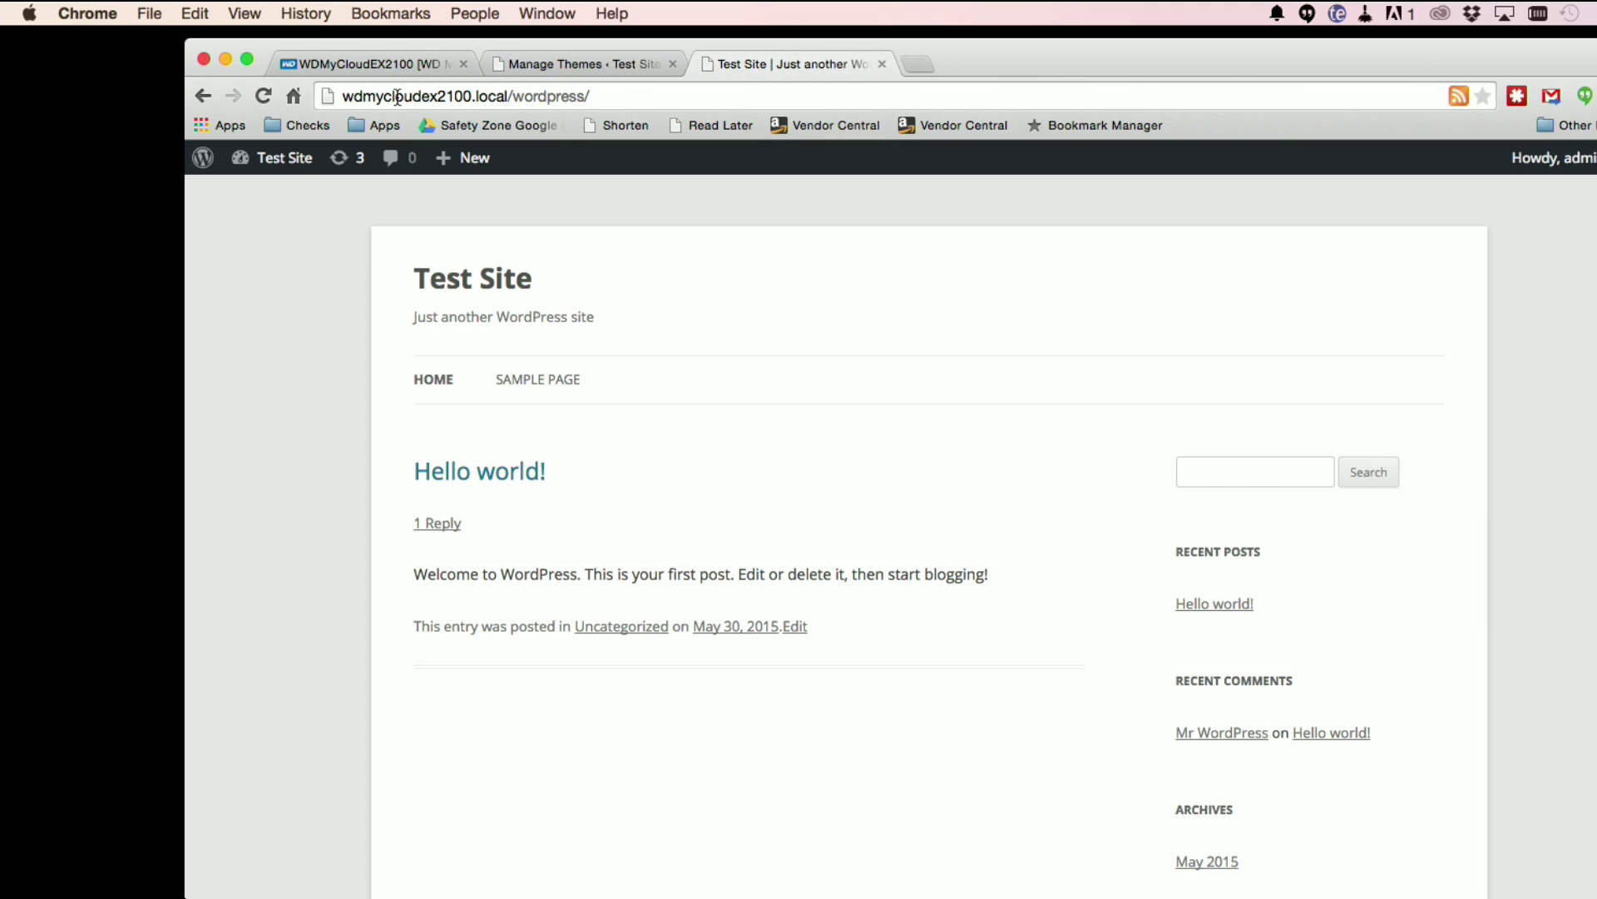
pyautogui.click(261, 97)
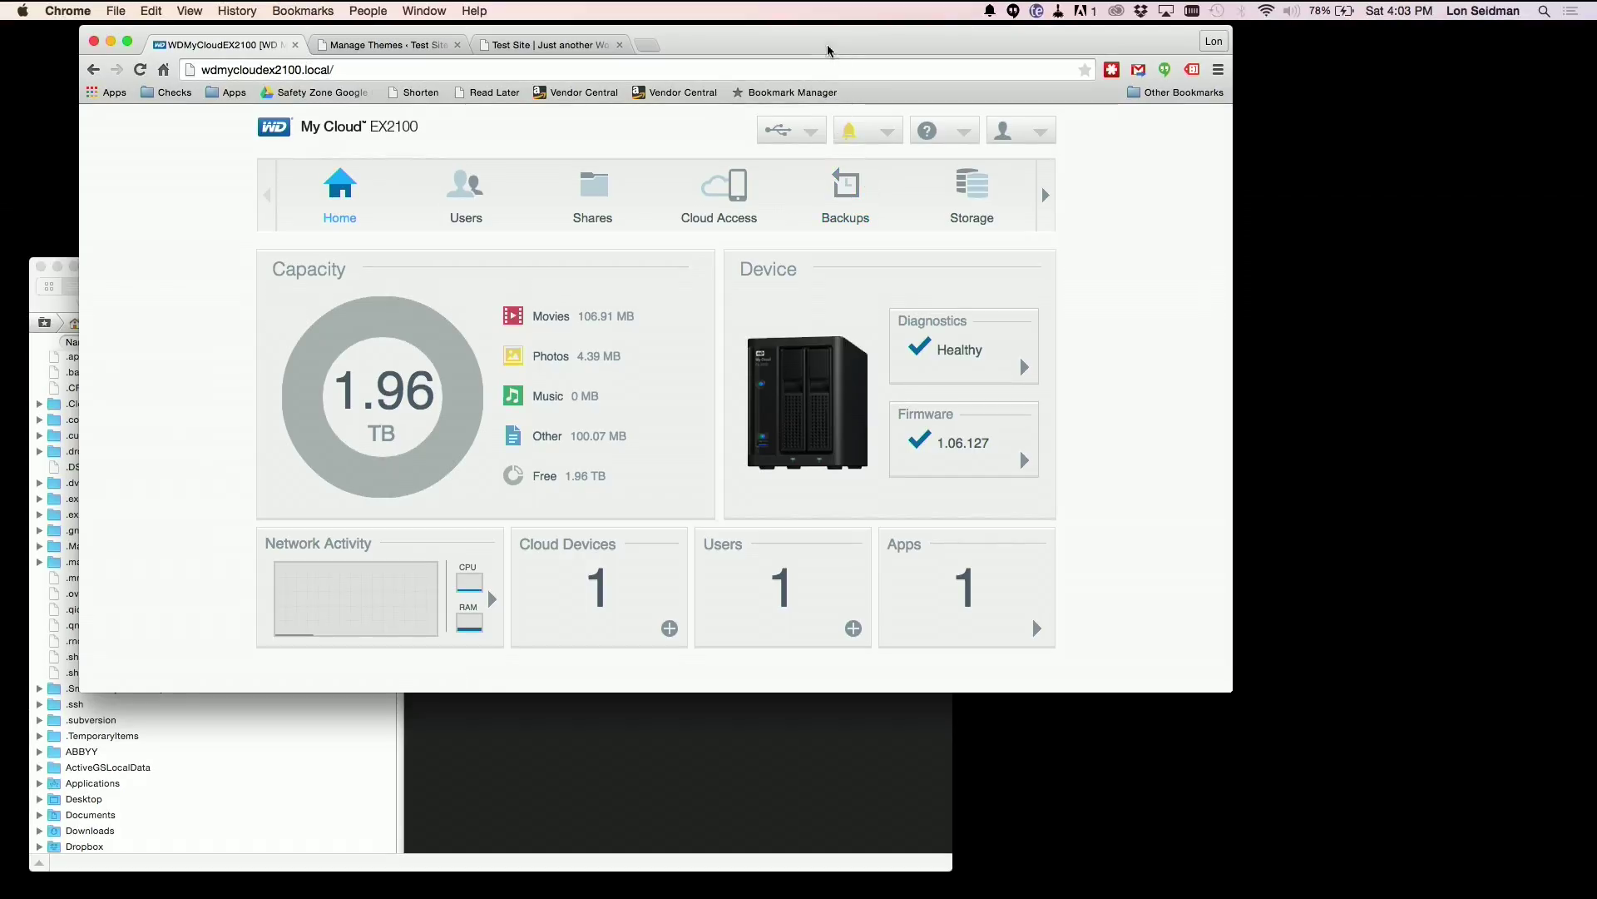
pyautogui.moveTo(828, 51); pyautogui.dragTo(818, 95)
# Step: Switch SSH to ON under Network Services in the device's Network settings
pyautogui.click(1037, 243)
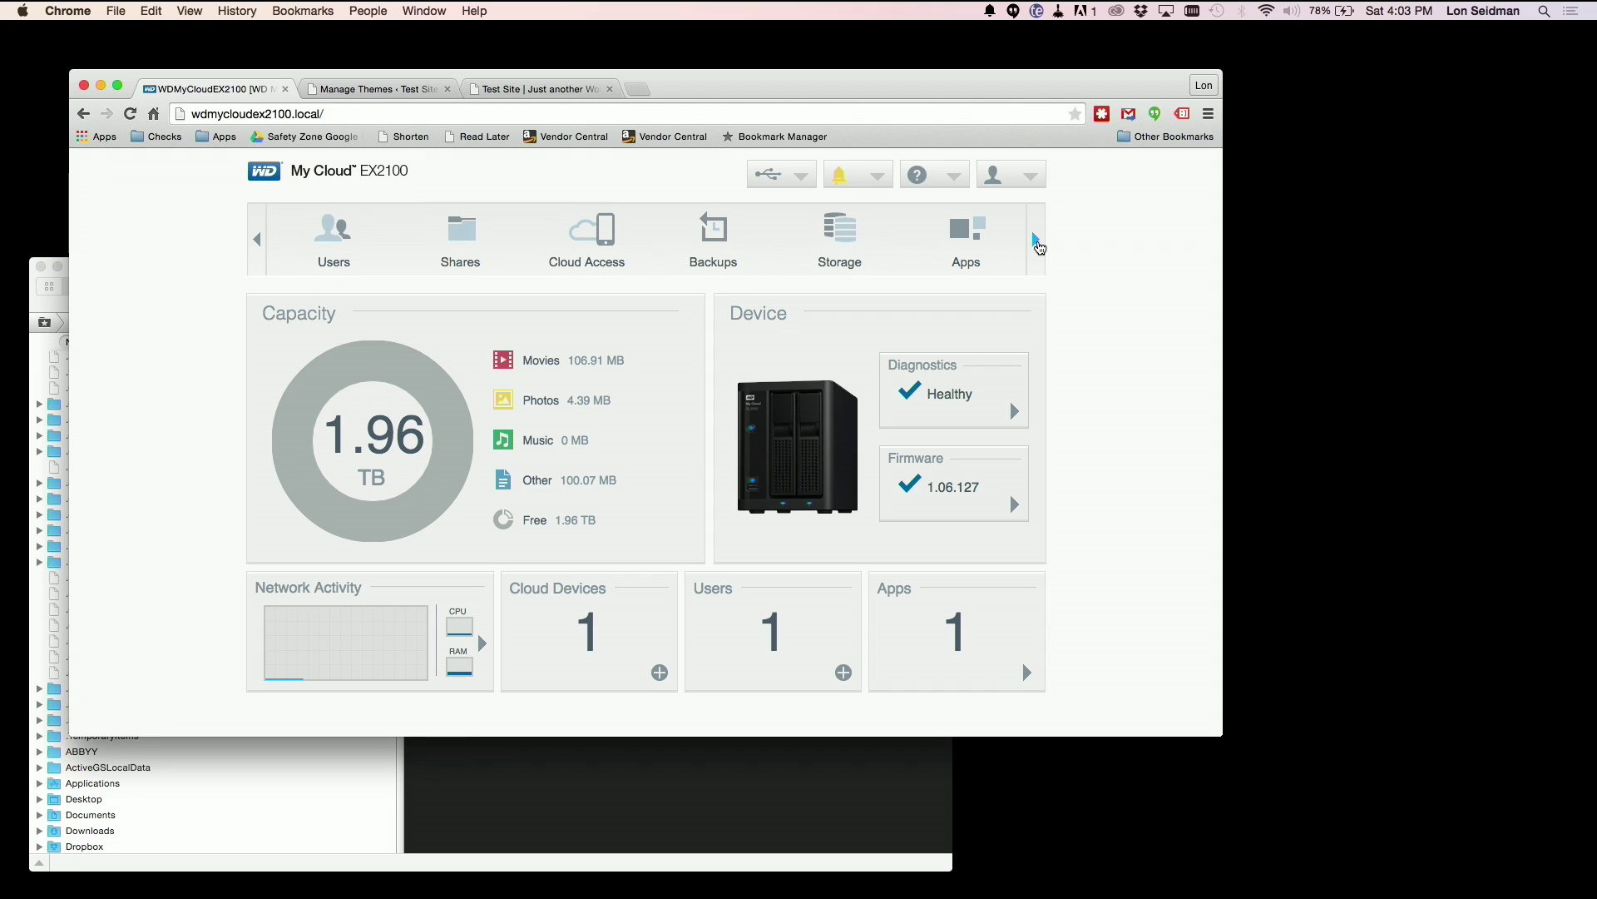
pyautogui.click(1038, 243)
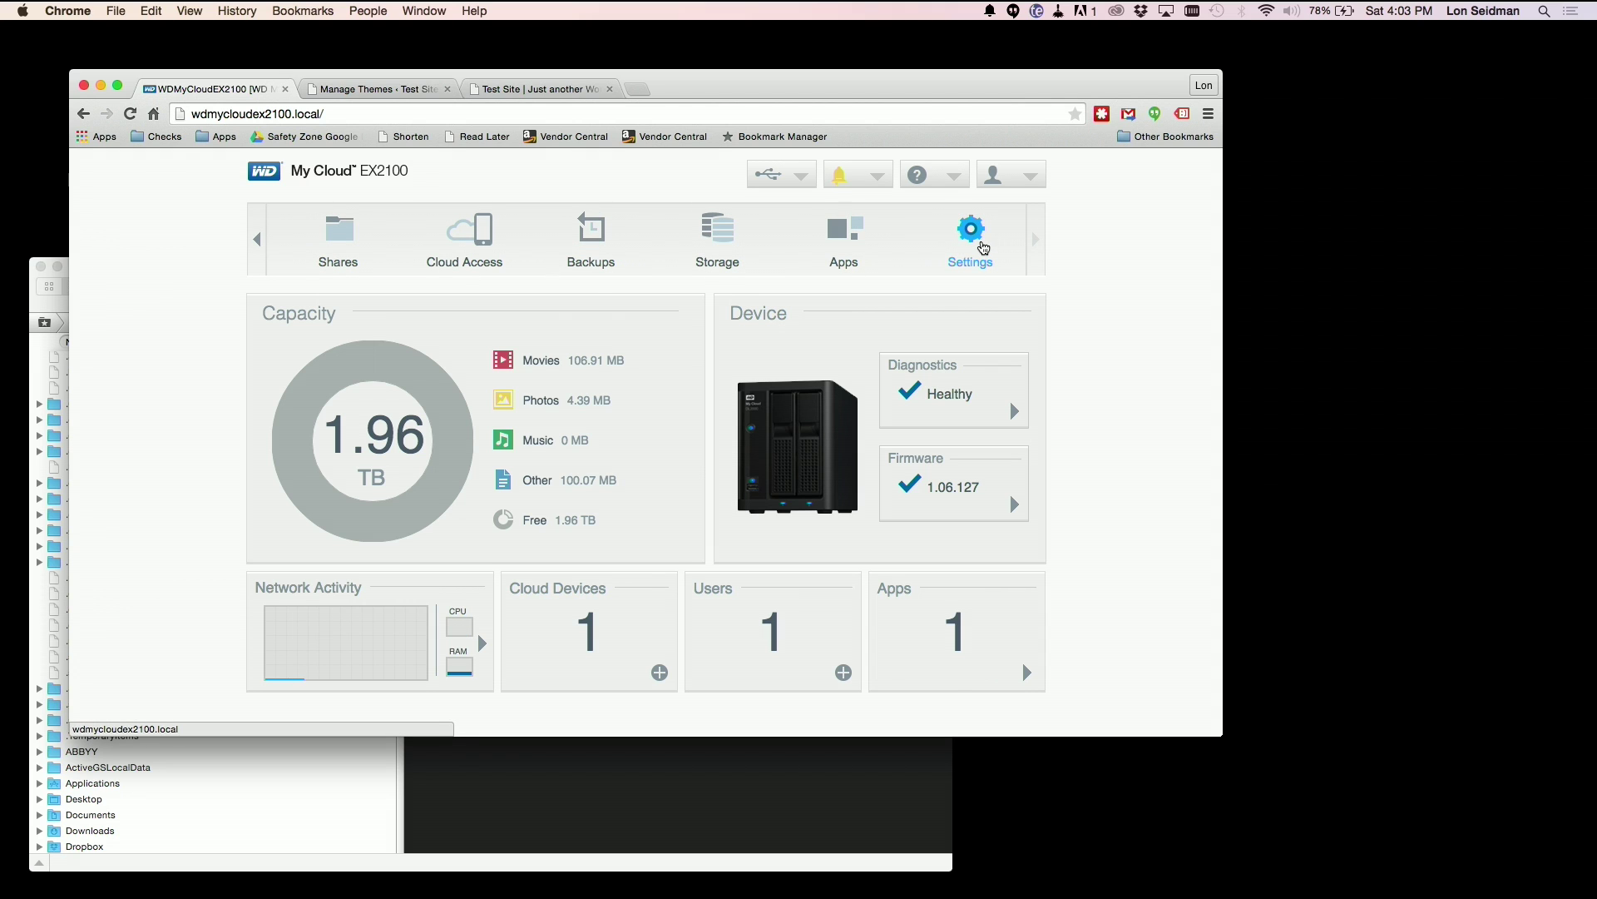
pyautogui.click(970, 241)
pyautogui.click(309, 427)
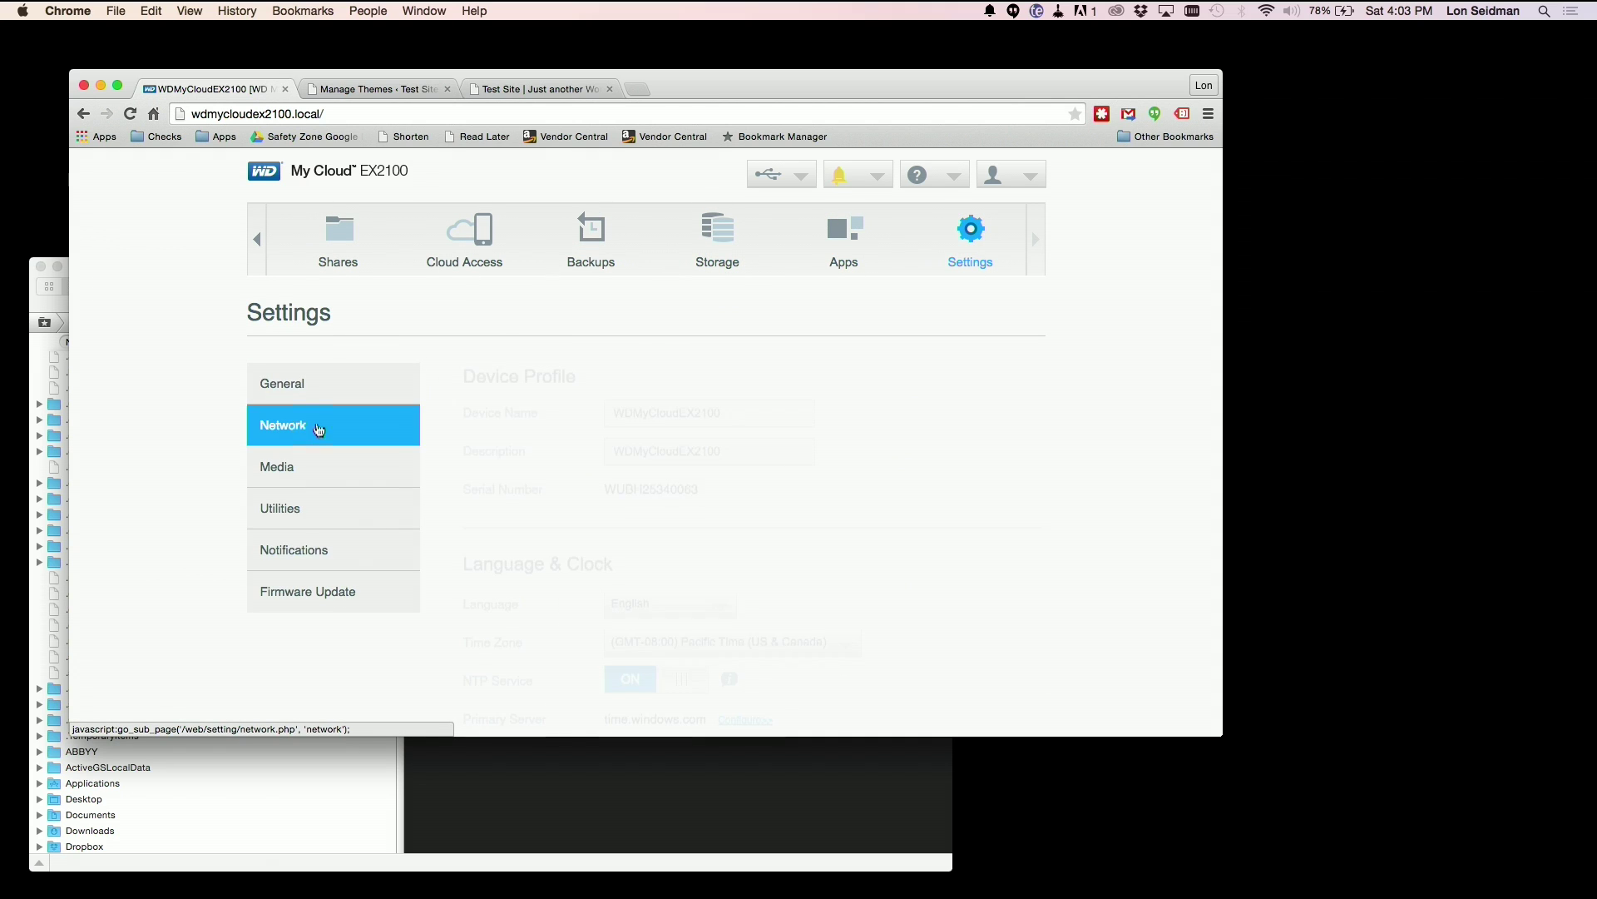
pyautogui.scroll(-1, 662, 420)
pyautogui.scroll(-10, 663, 418)
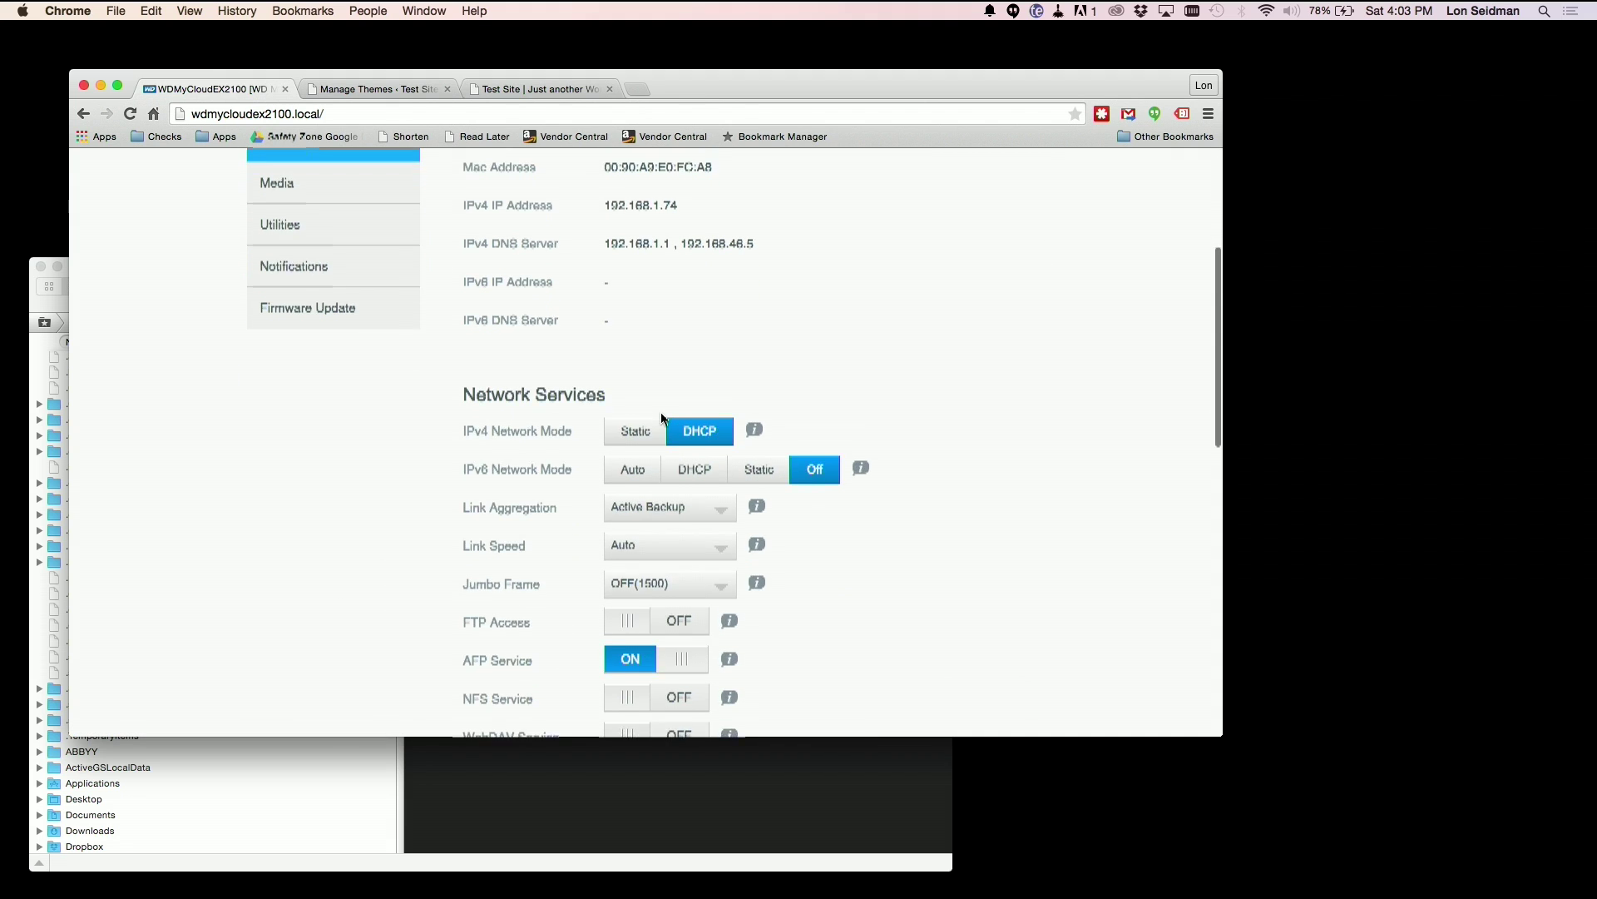
pyautogui.scroll(-1, 875, 466)
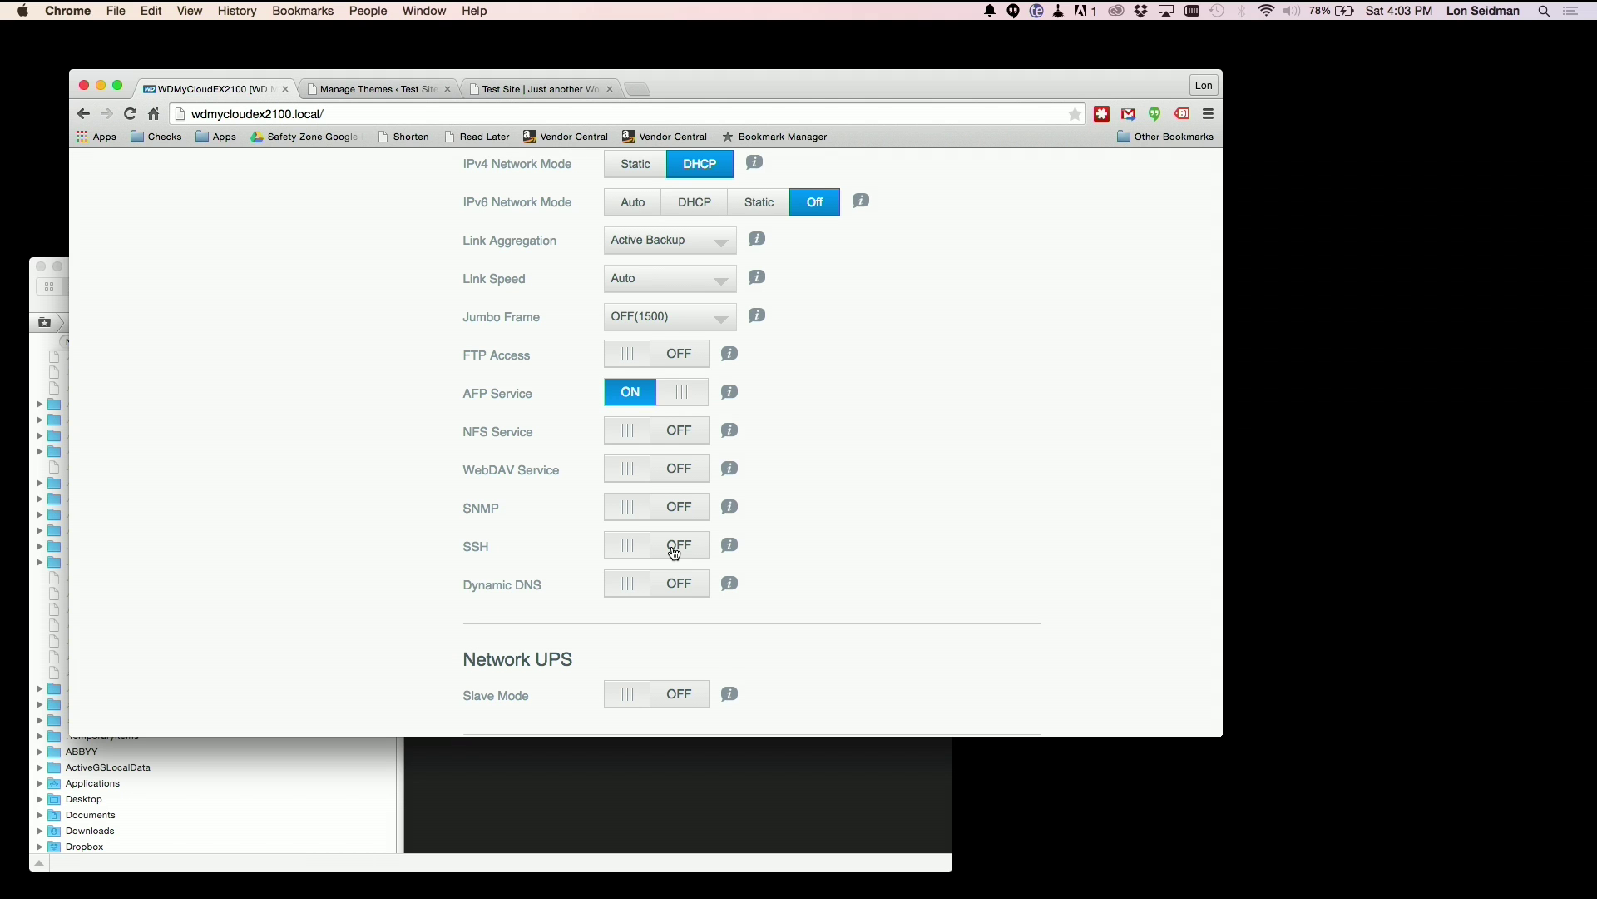
pyautogui.click(674, 549)
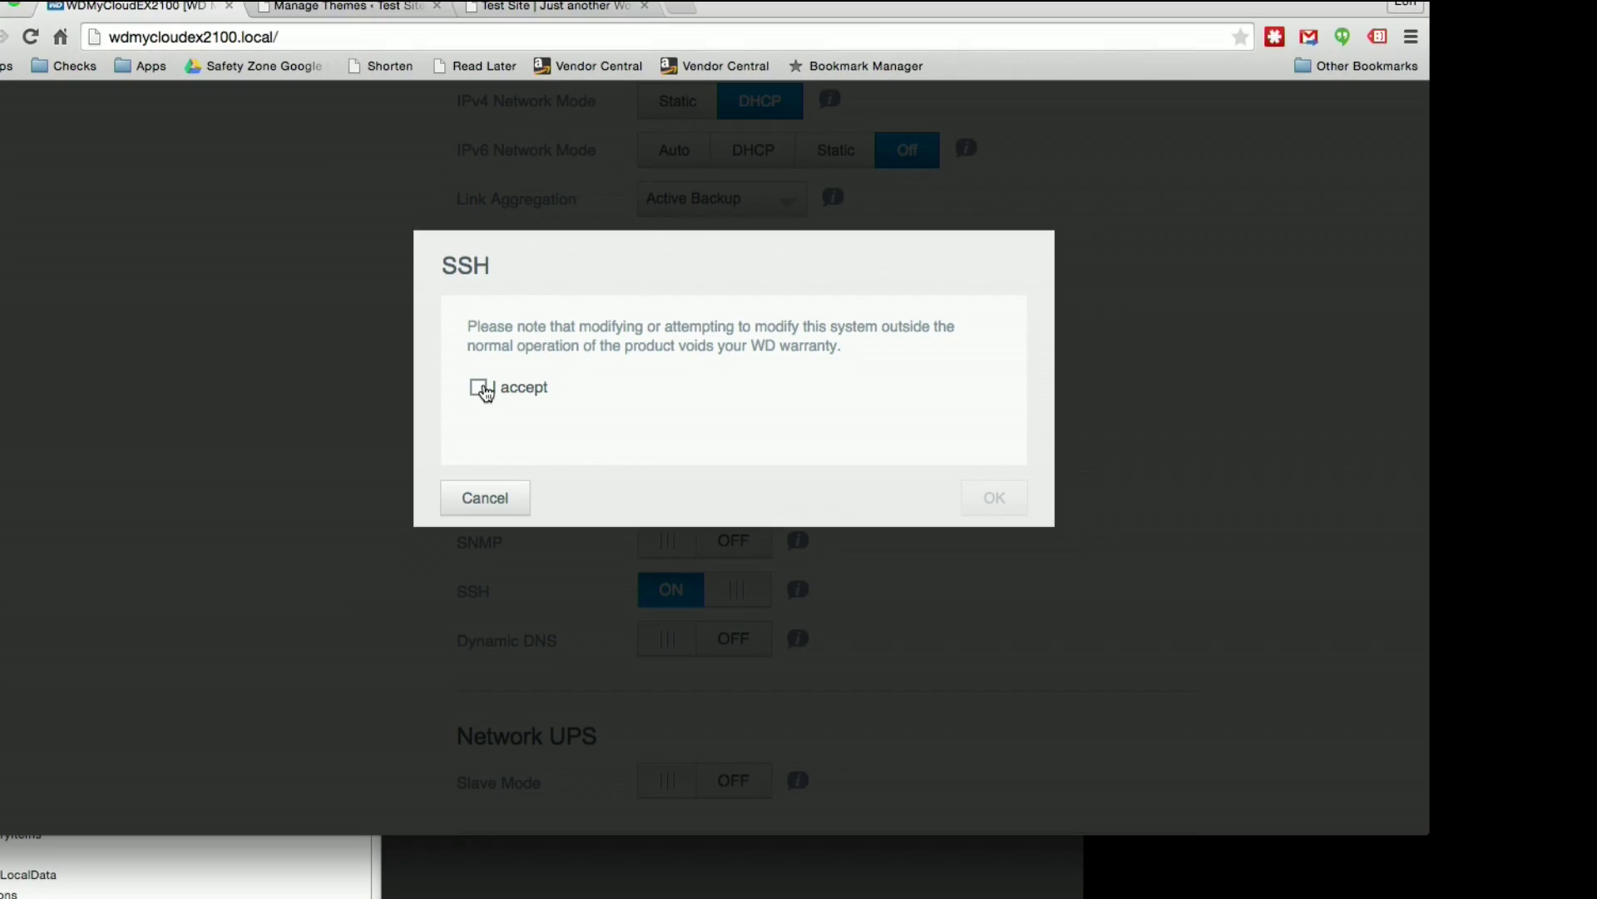
# Step: Accept the SSH warranty warning and confirm enabling SSH with the new access password
pyautogui.click(480, 388)
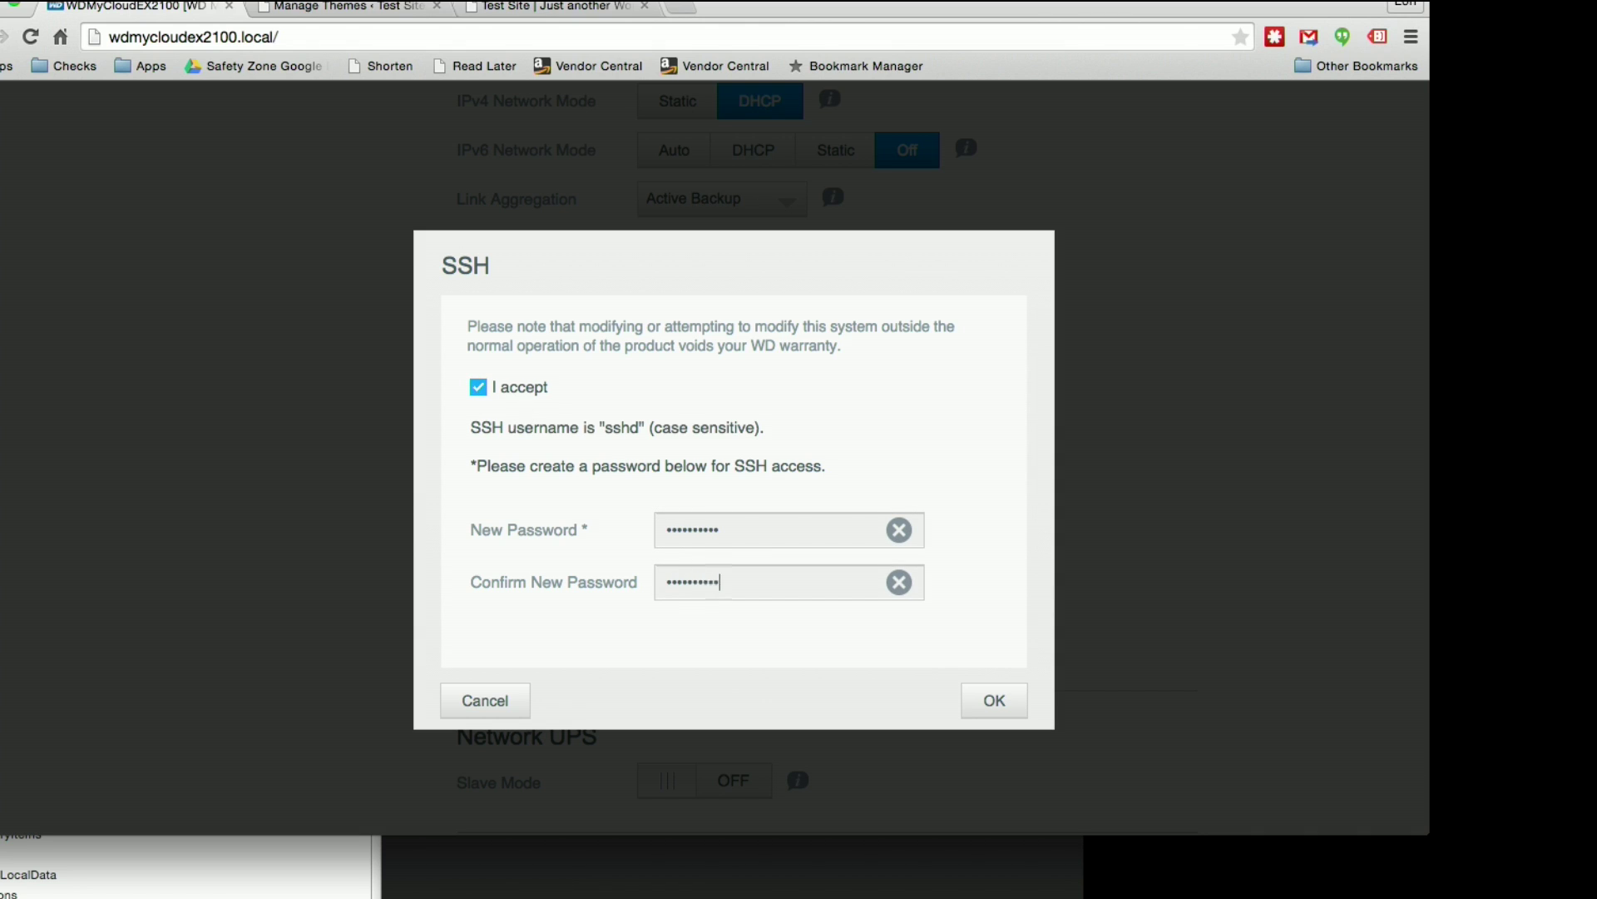
pyautogui.click(995, 702)
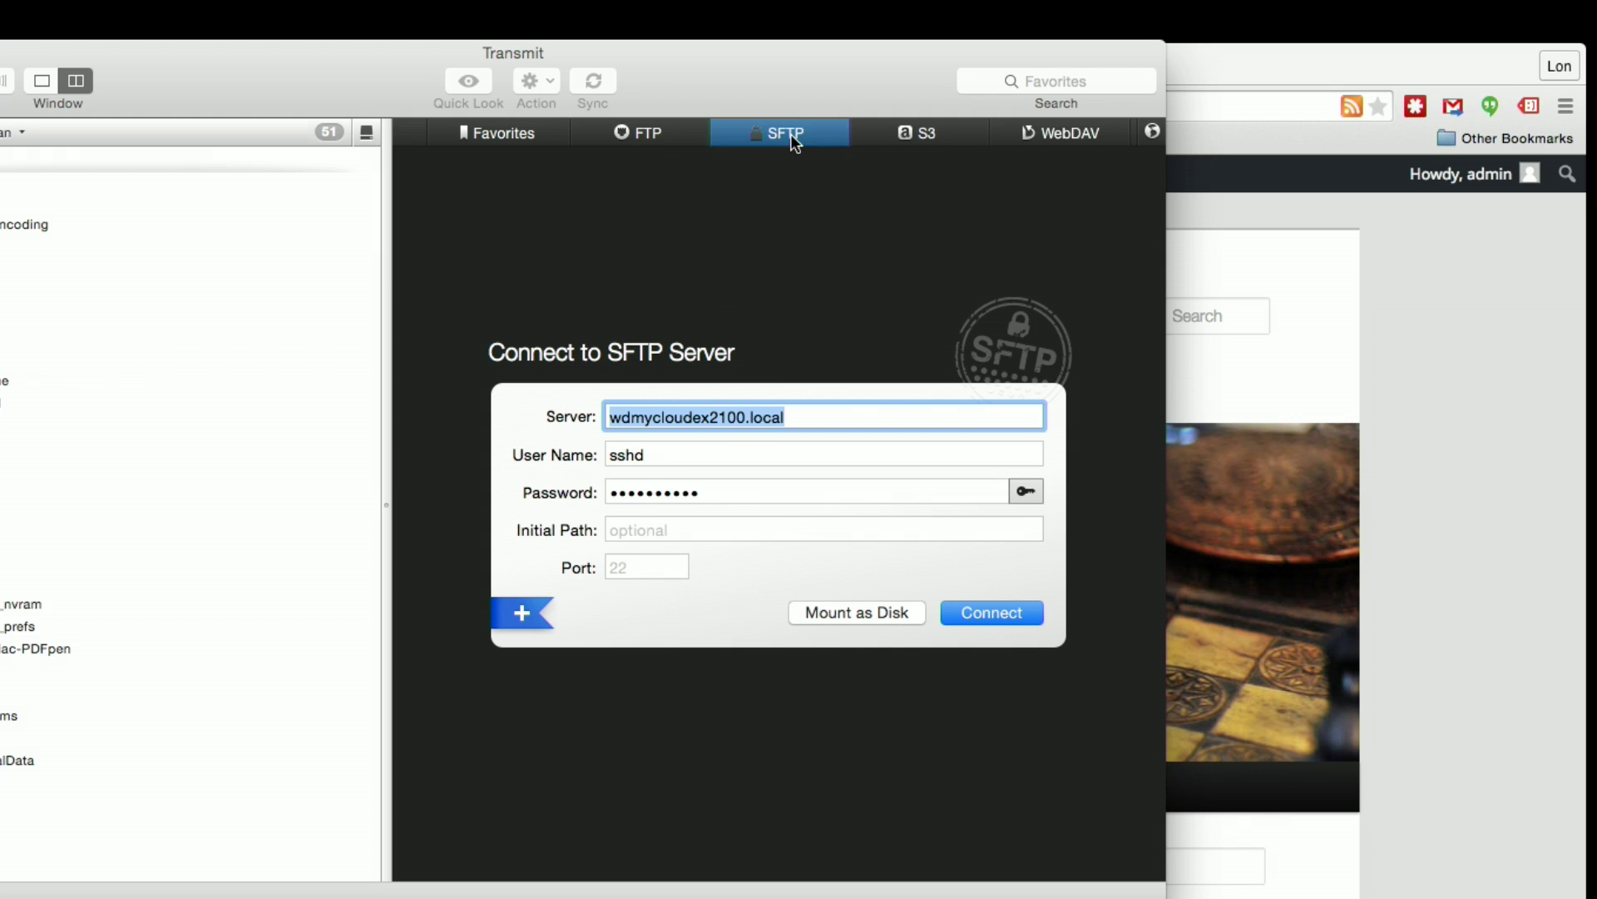
# Step: Connect over SFTP to wdmycloudex2100.local using the SSH user name and password
pyautogui.click(810, 410)
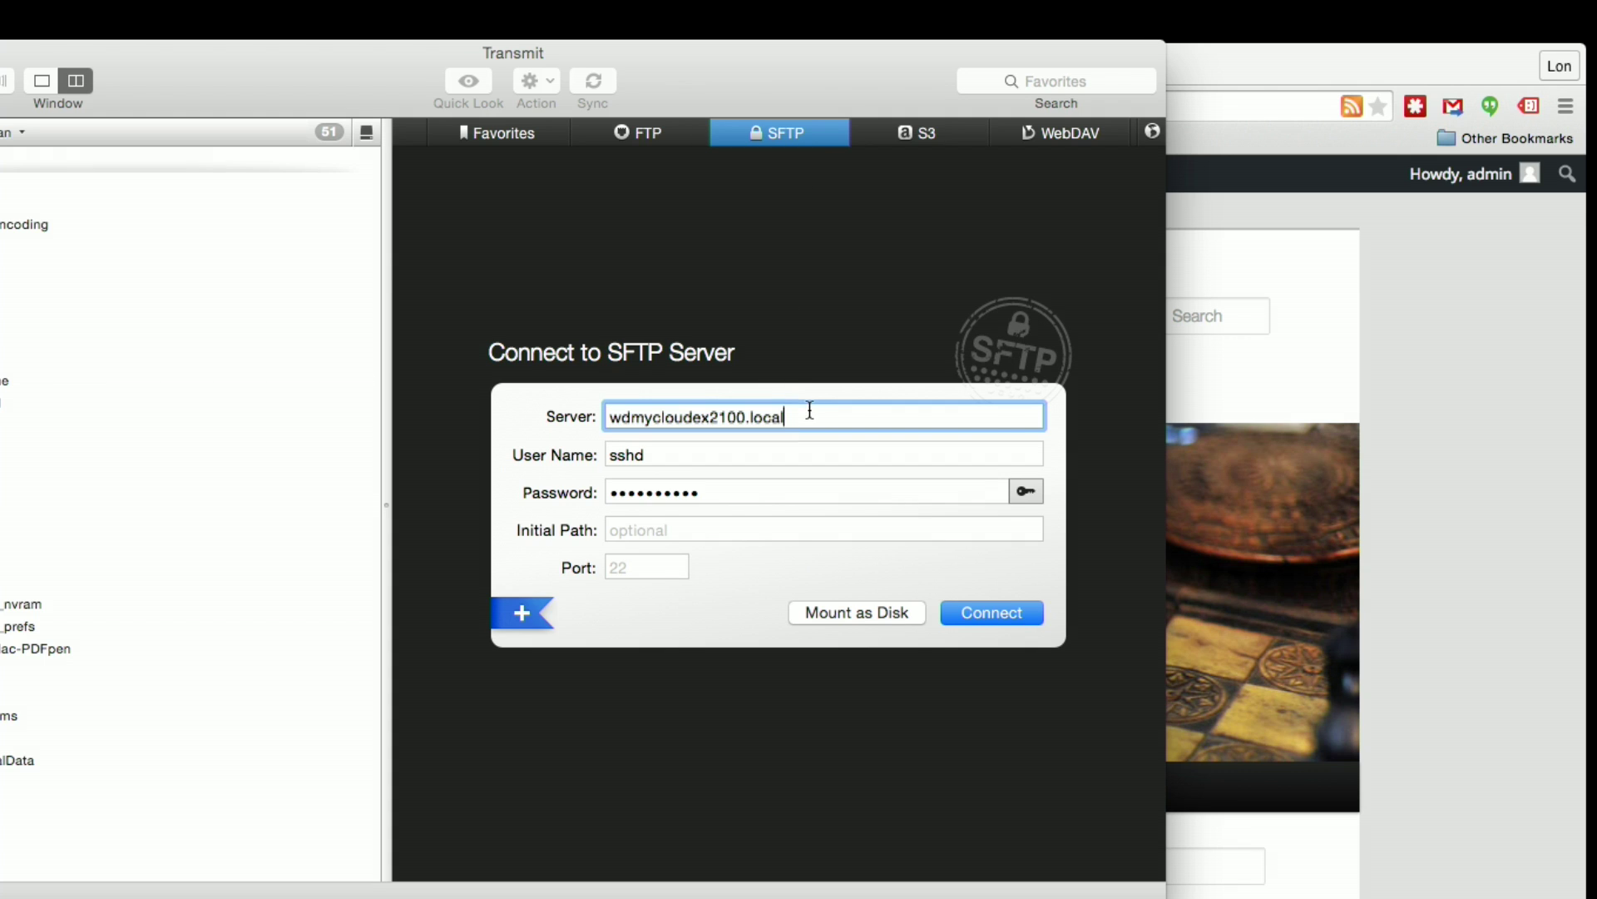
pyautogui.press('Tab')
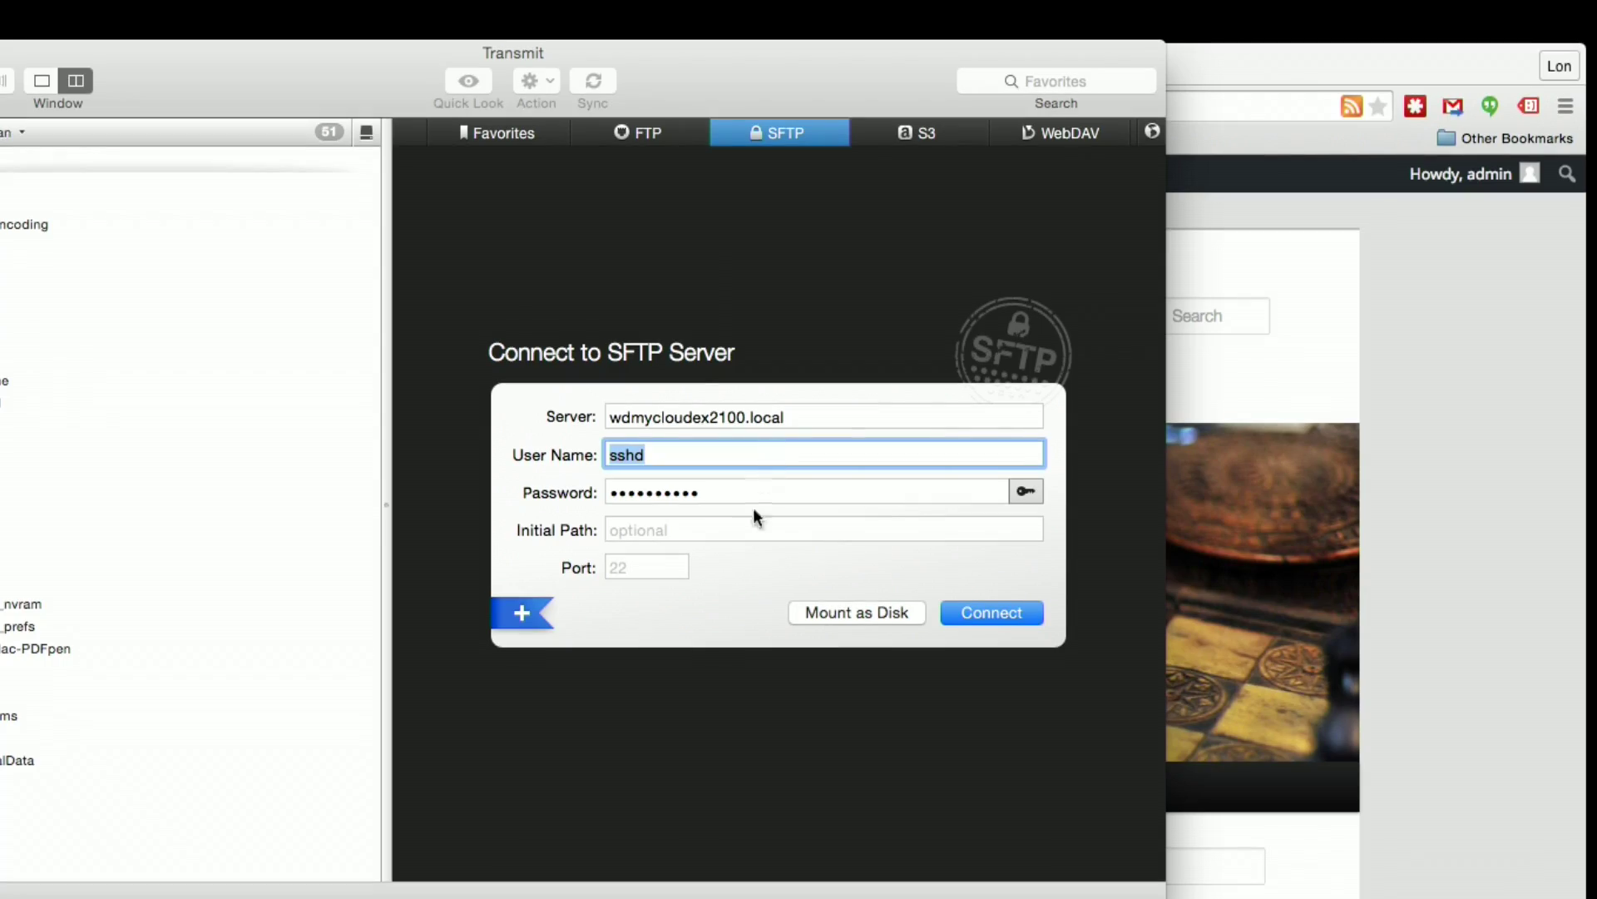
pyautogui.click(720, 493)
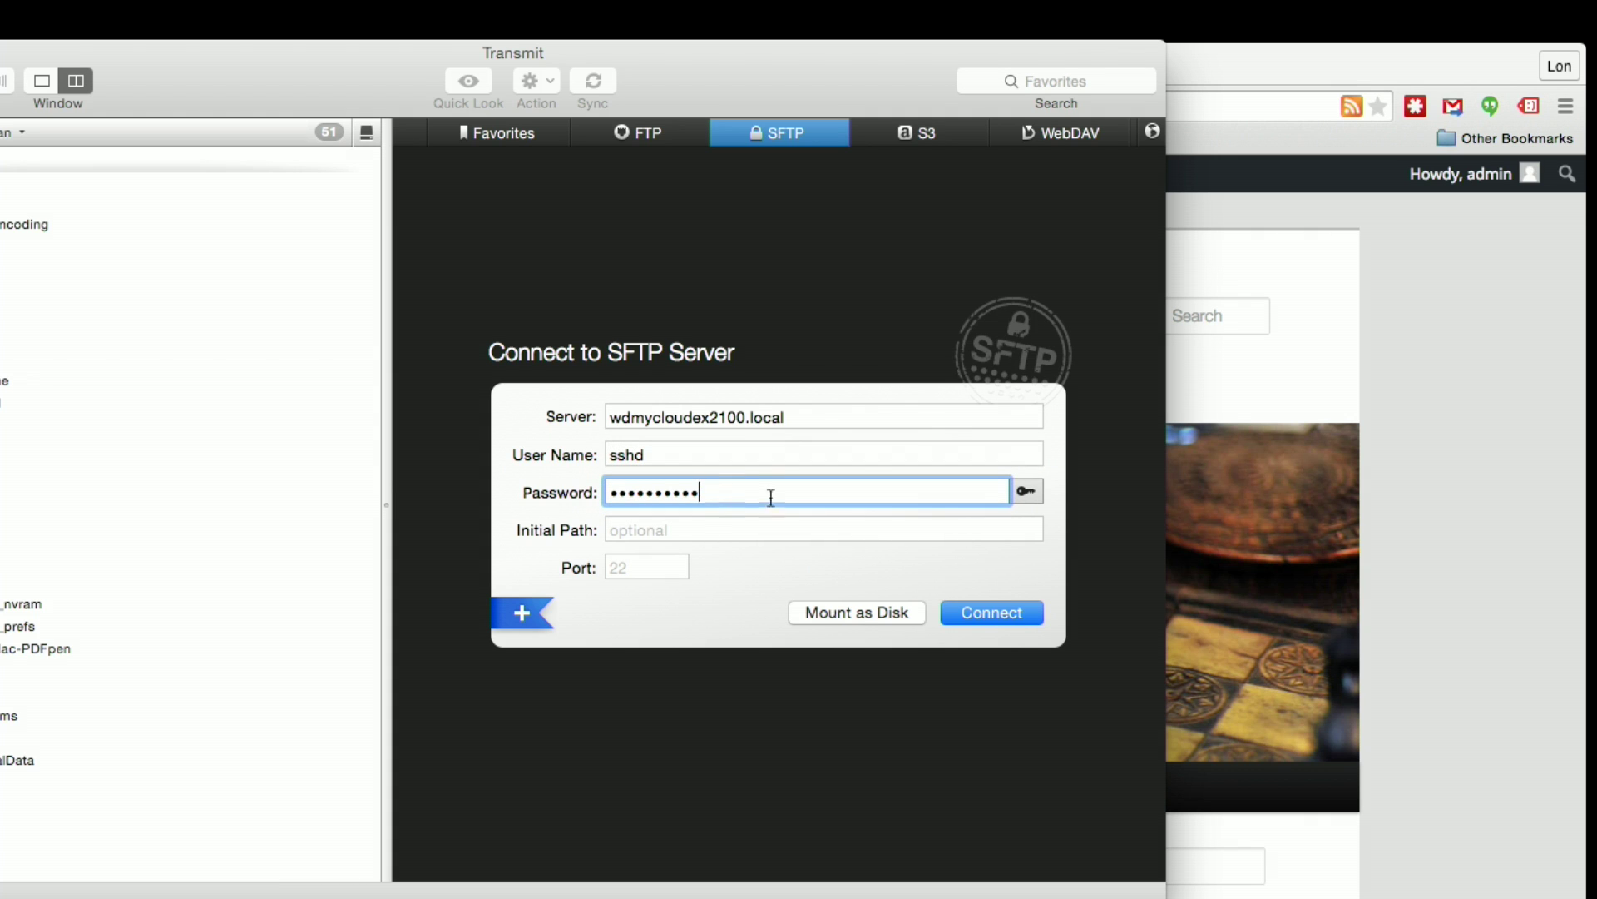
pyautogui.click(1001, 618)
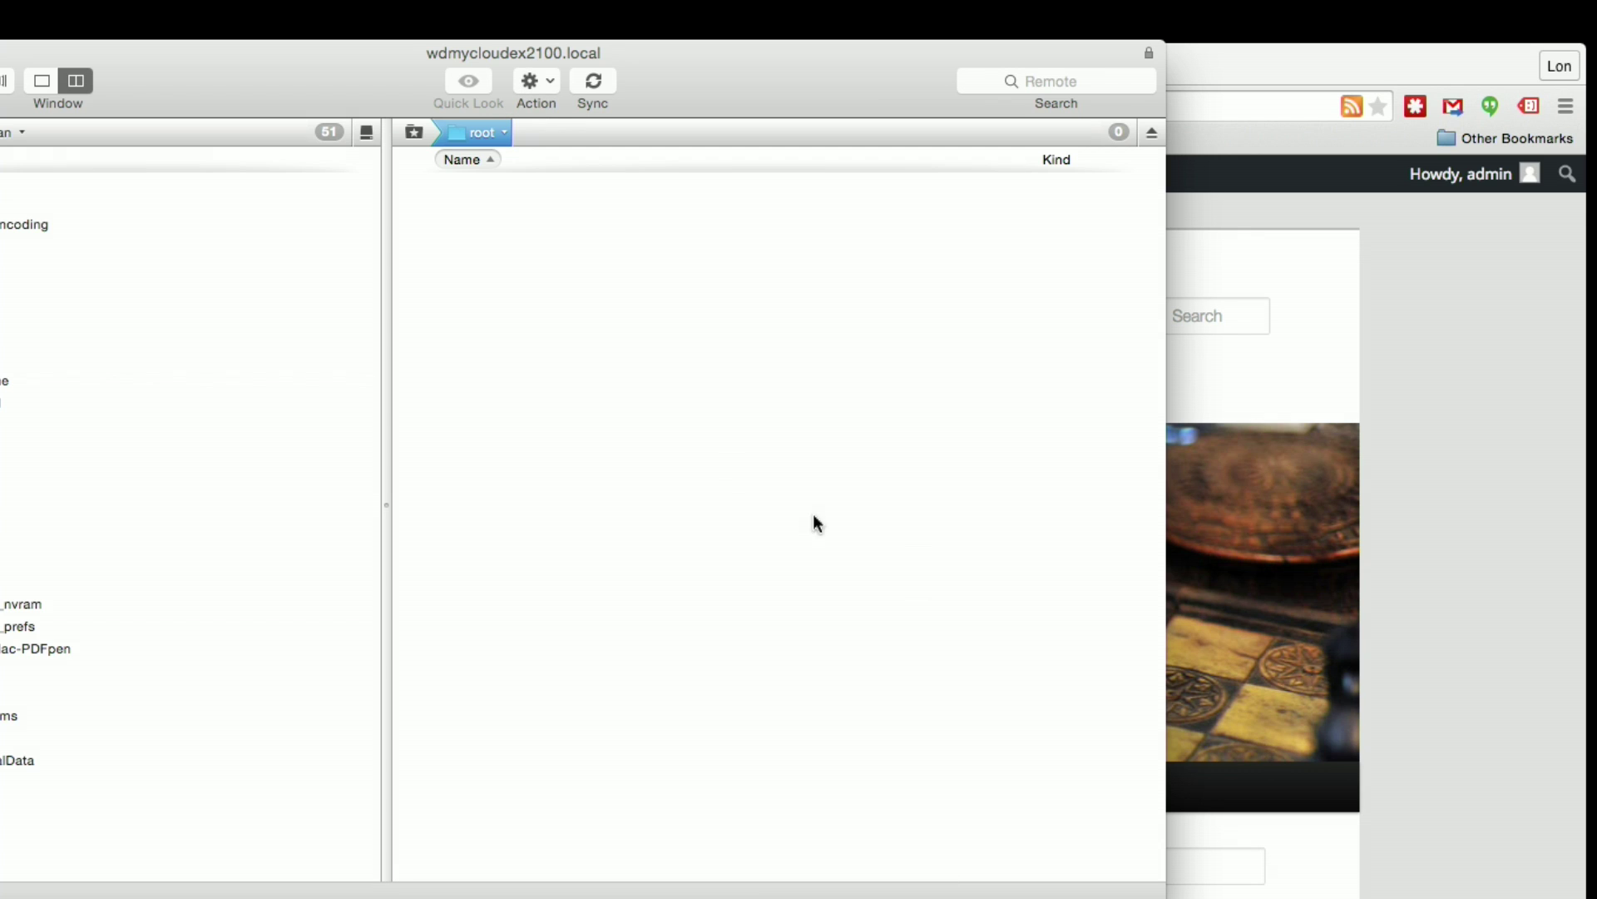
pyautogui.click(506, 134)
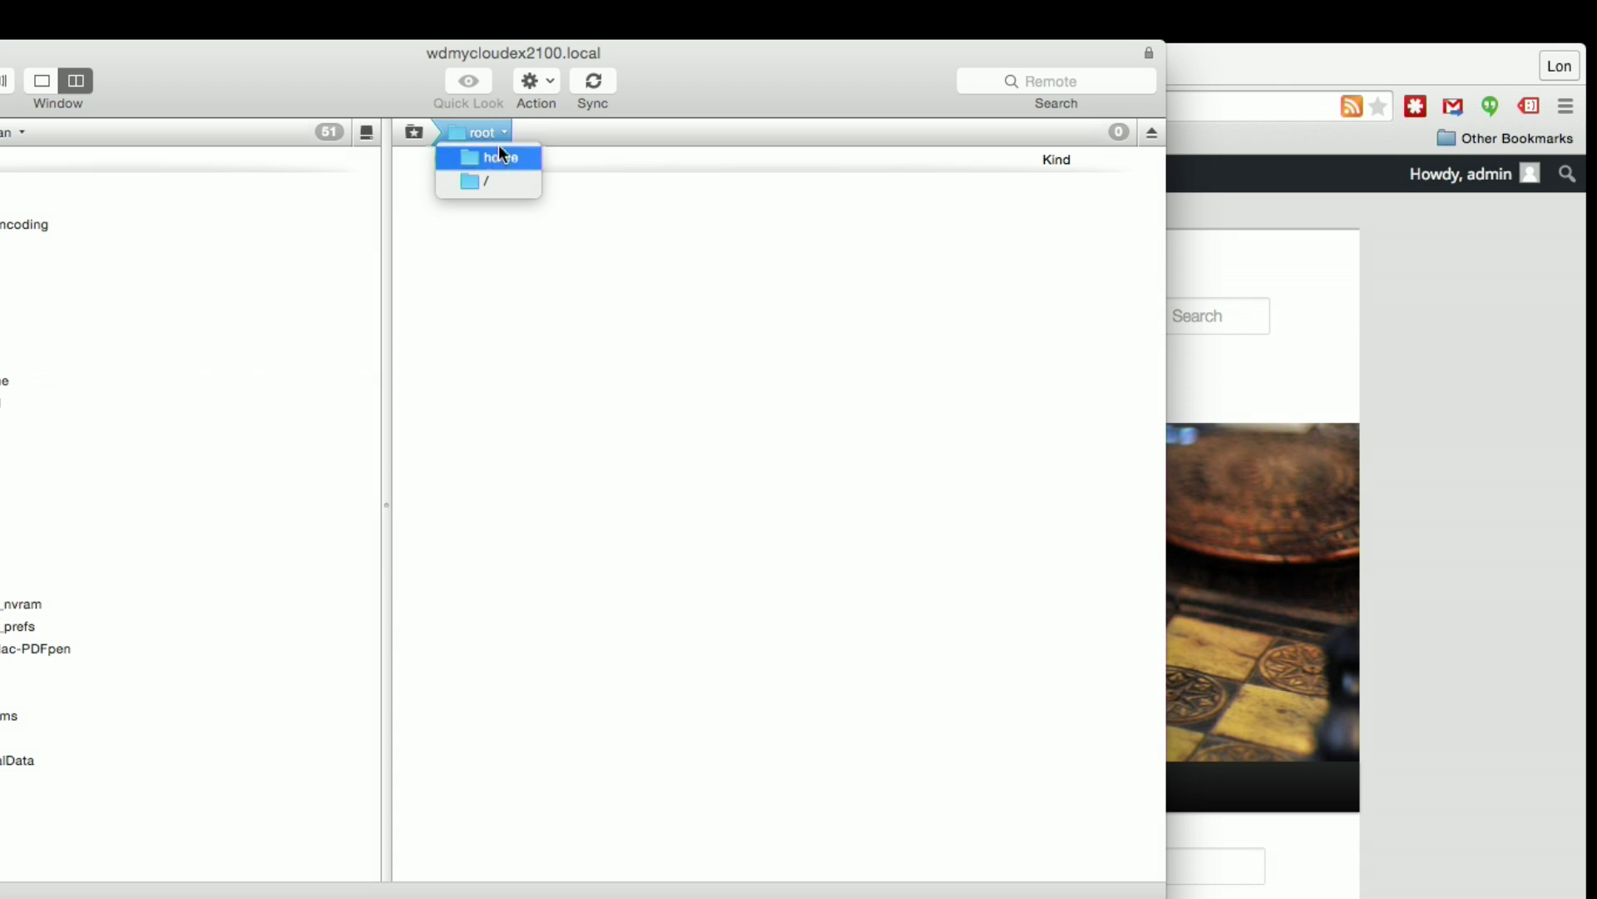
pyautogui.click(507, 181)
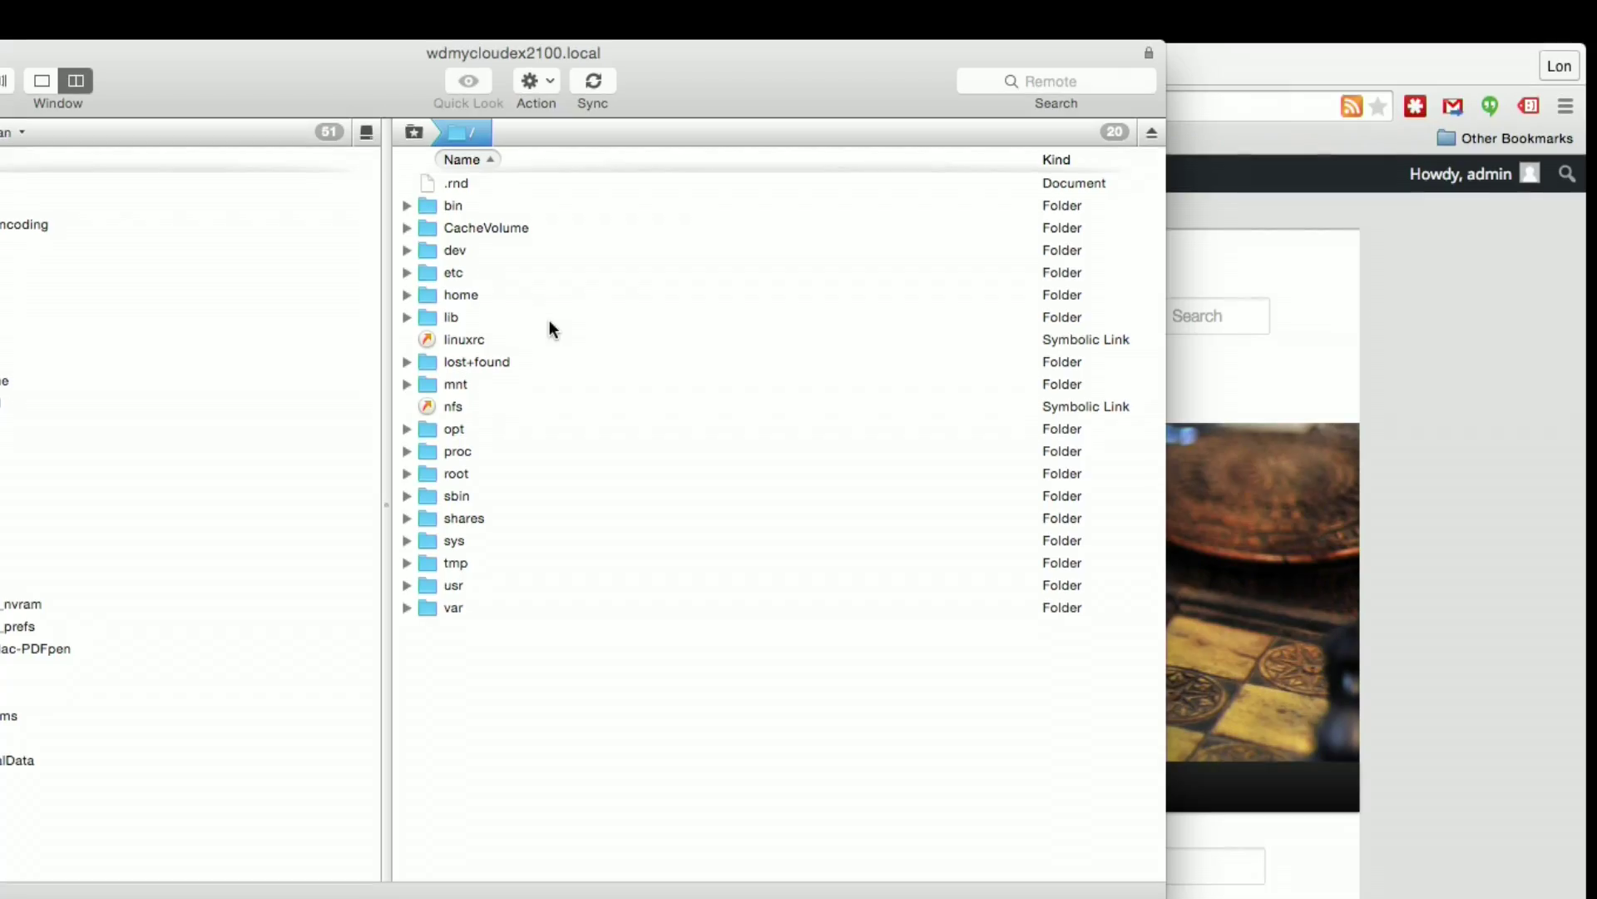
pyautogui.click(457, 611)
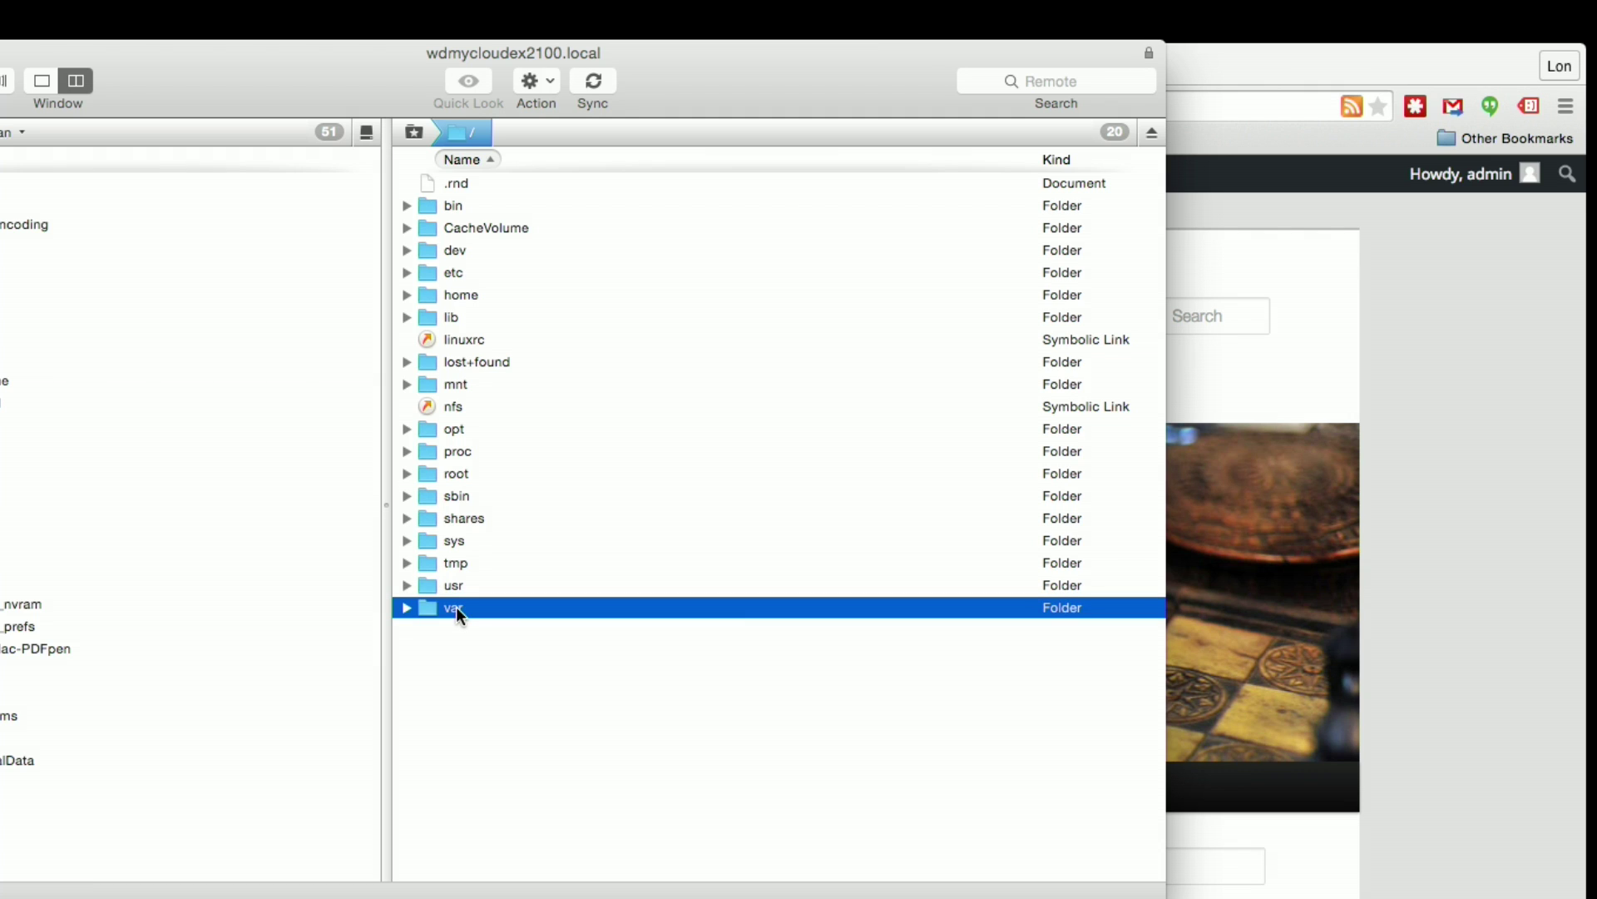
pyautogui.doubleClick(466, 609)
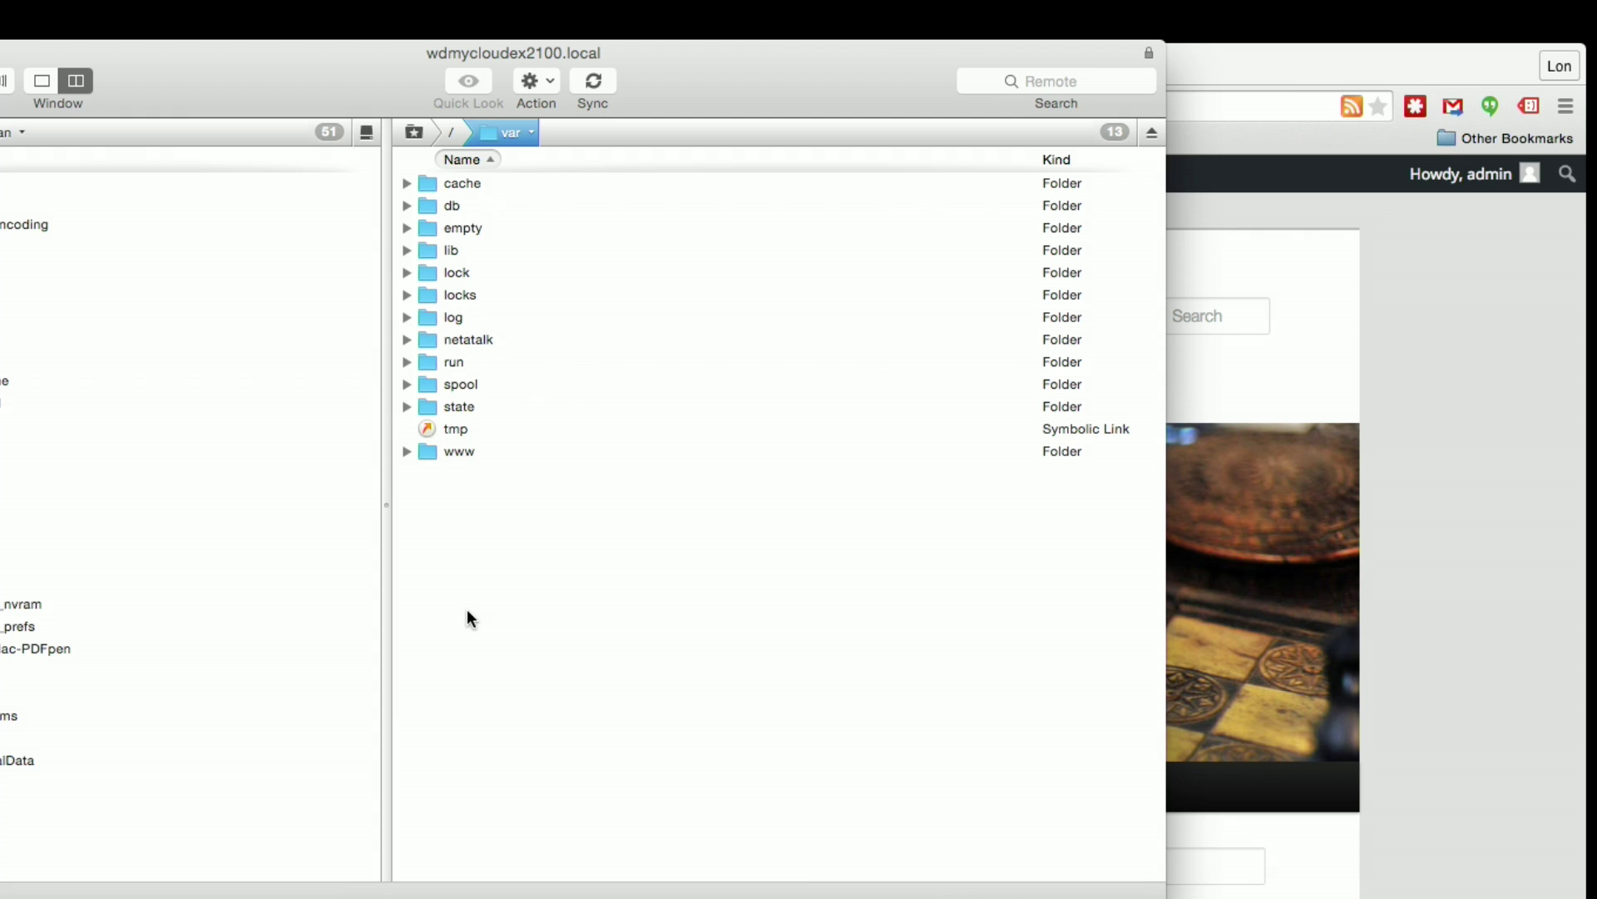
pyautogui.doubleClick(451, 454)
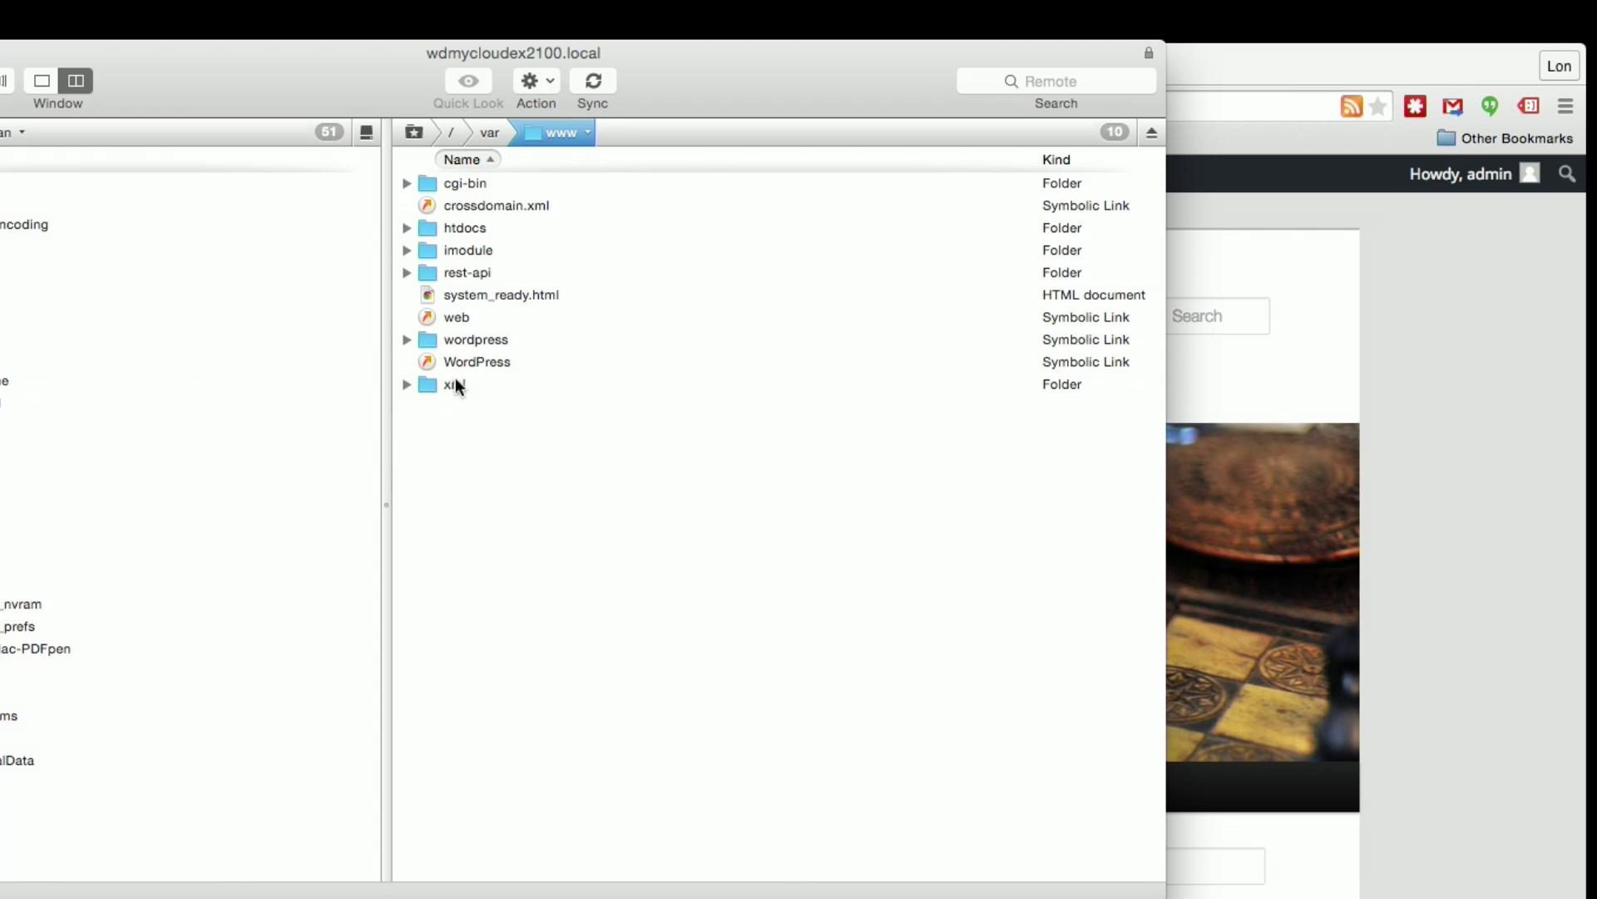
# Step: Open wordpress/wp-content/themes/twentytwelve and look over its 34 files
pyautogui.click(464, 339)
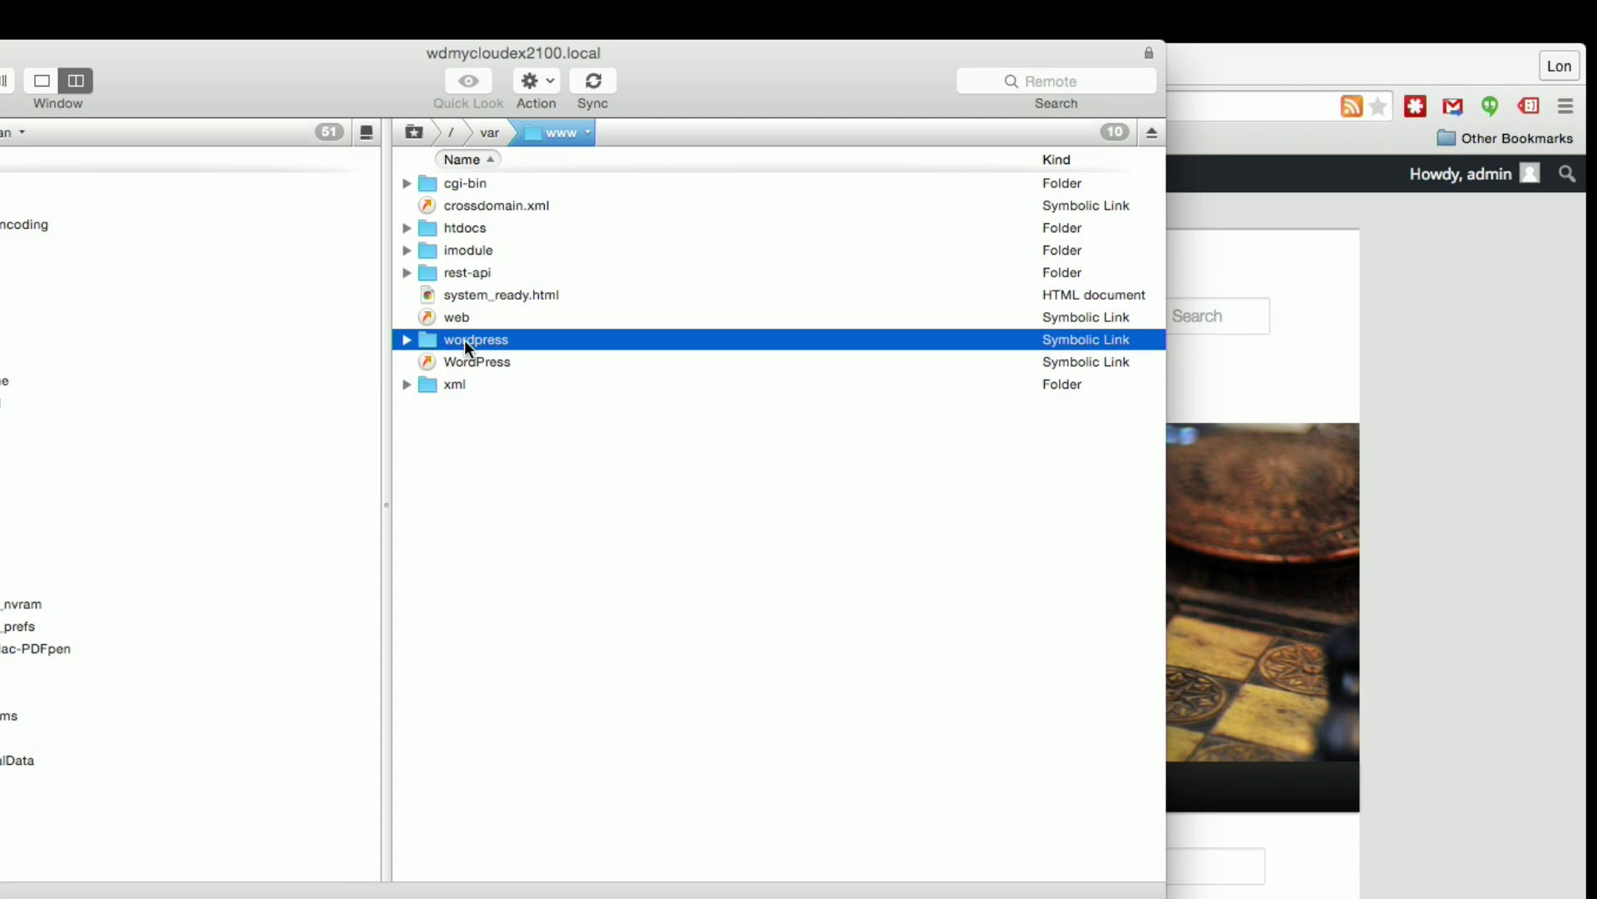
pyautogui.click(465, 340)
pyautogui.doubleClick(423, 337)
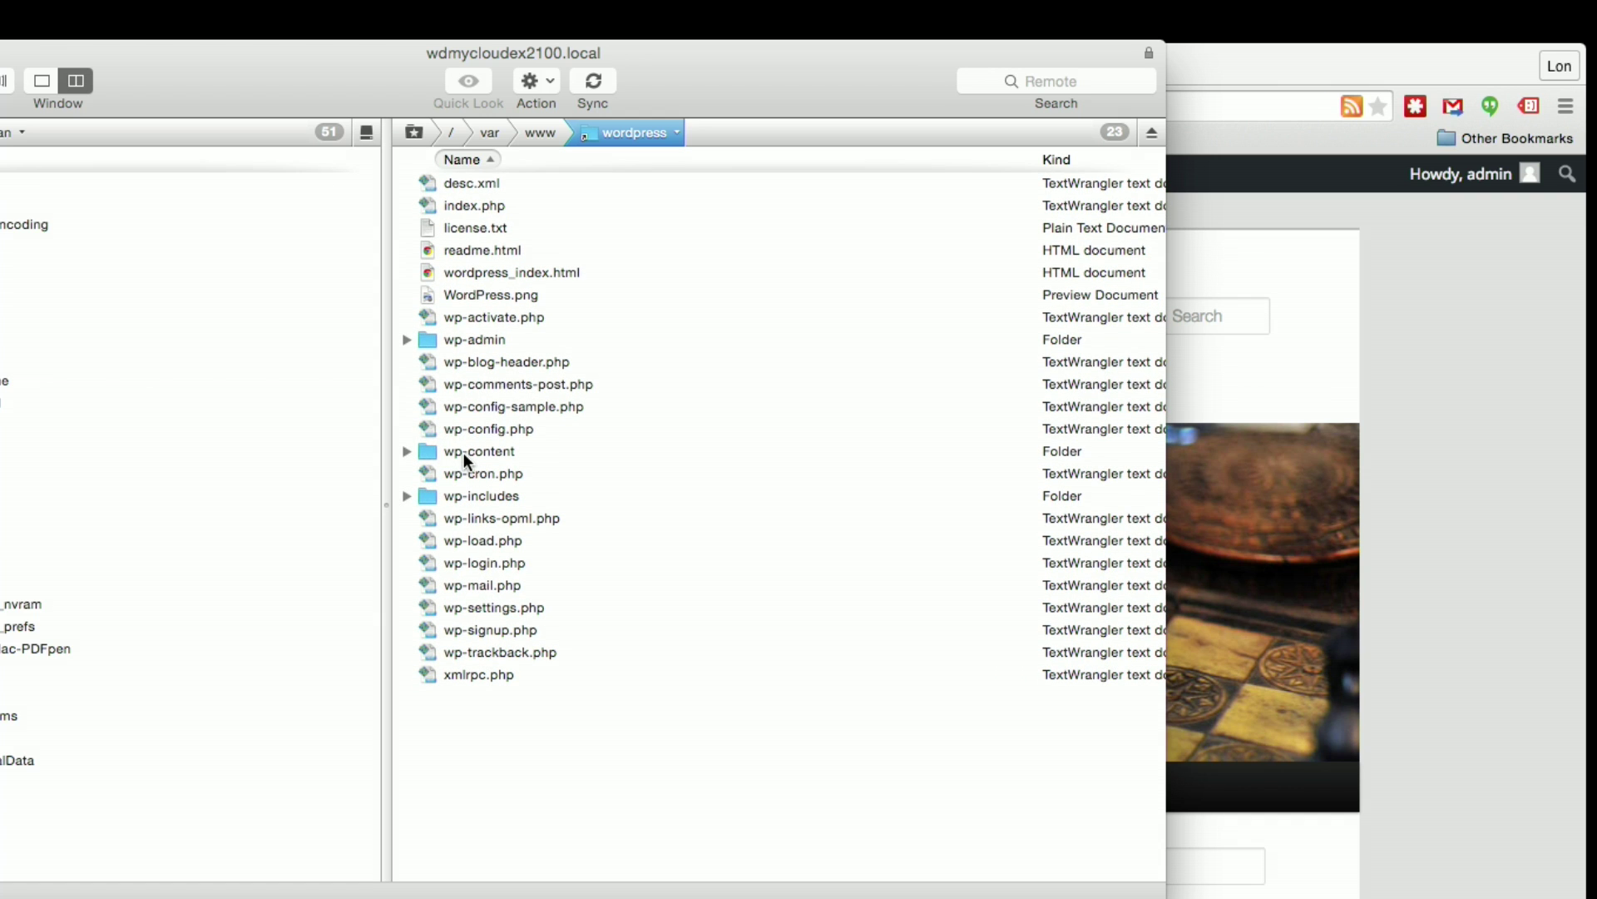
pyautogui.doubleClick(462, 453)
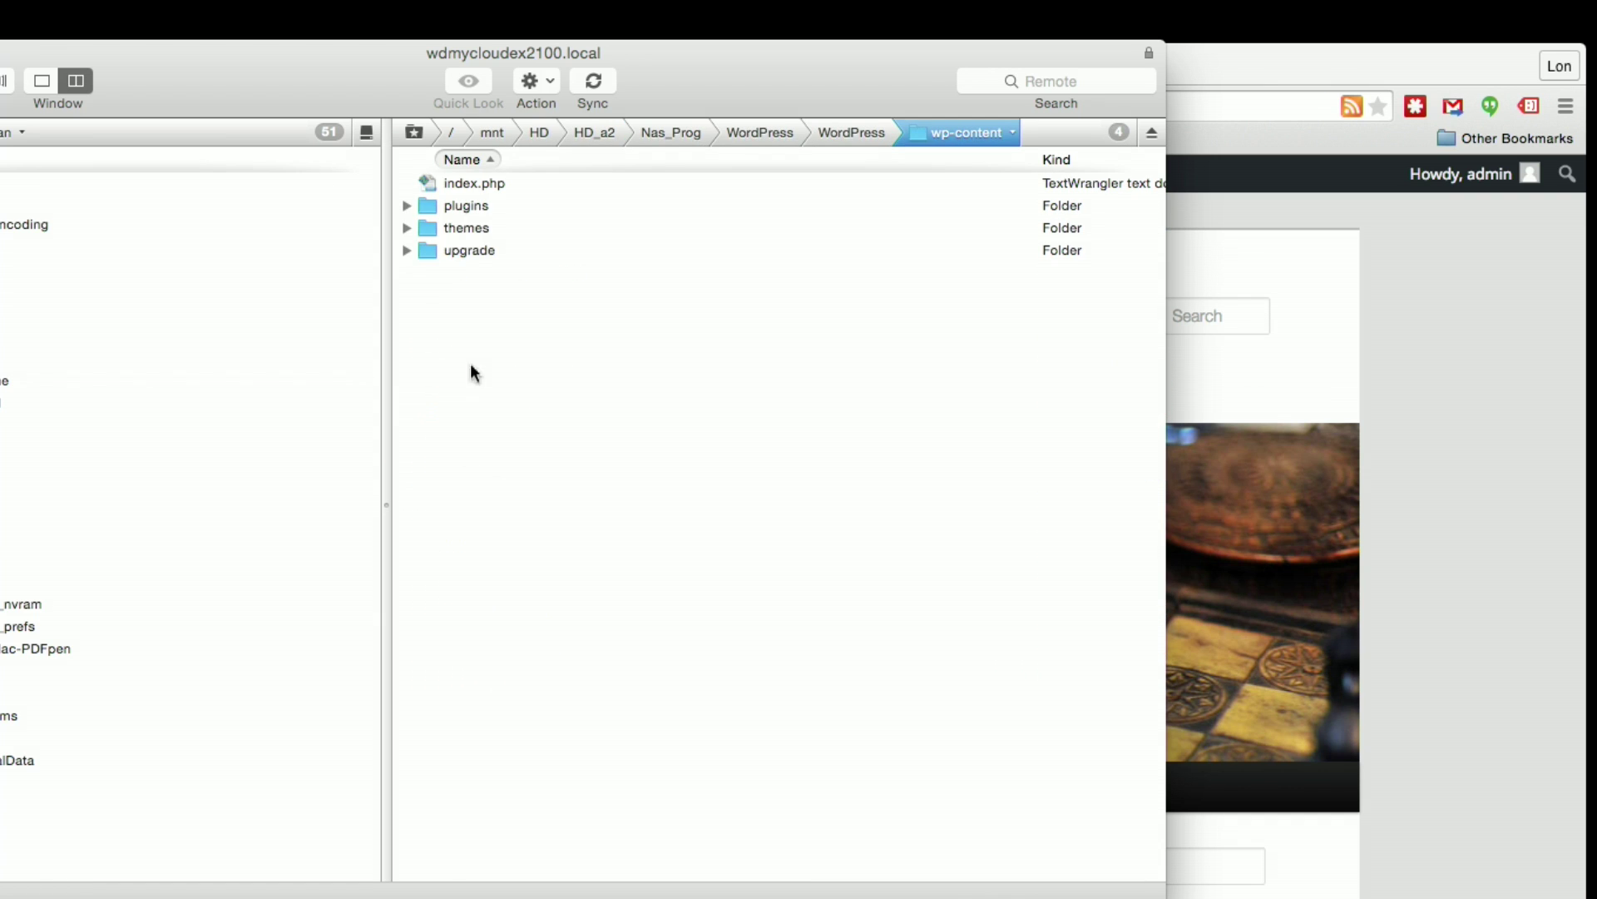
pyautogui.doubleClick(454, 232)
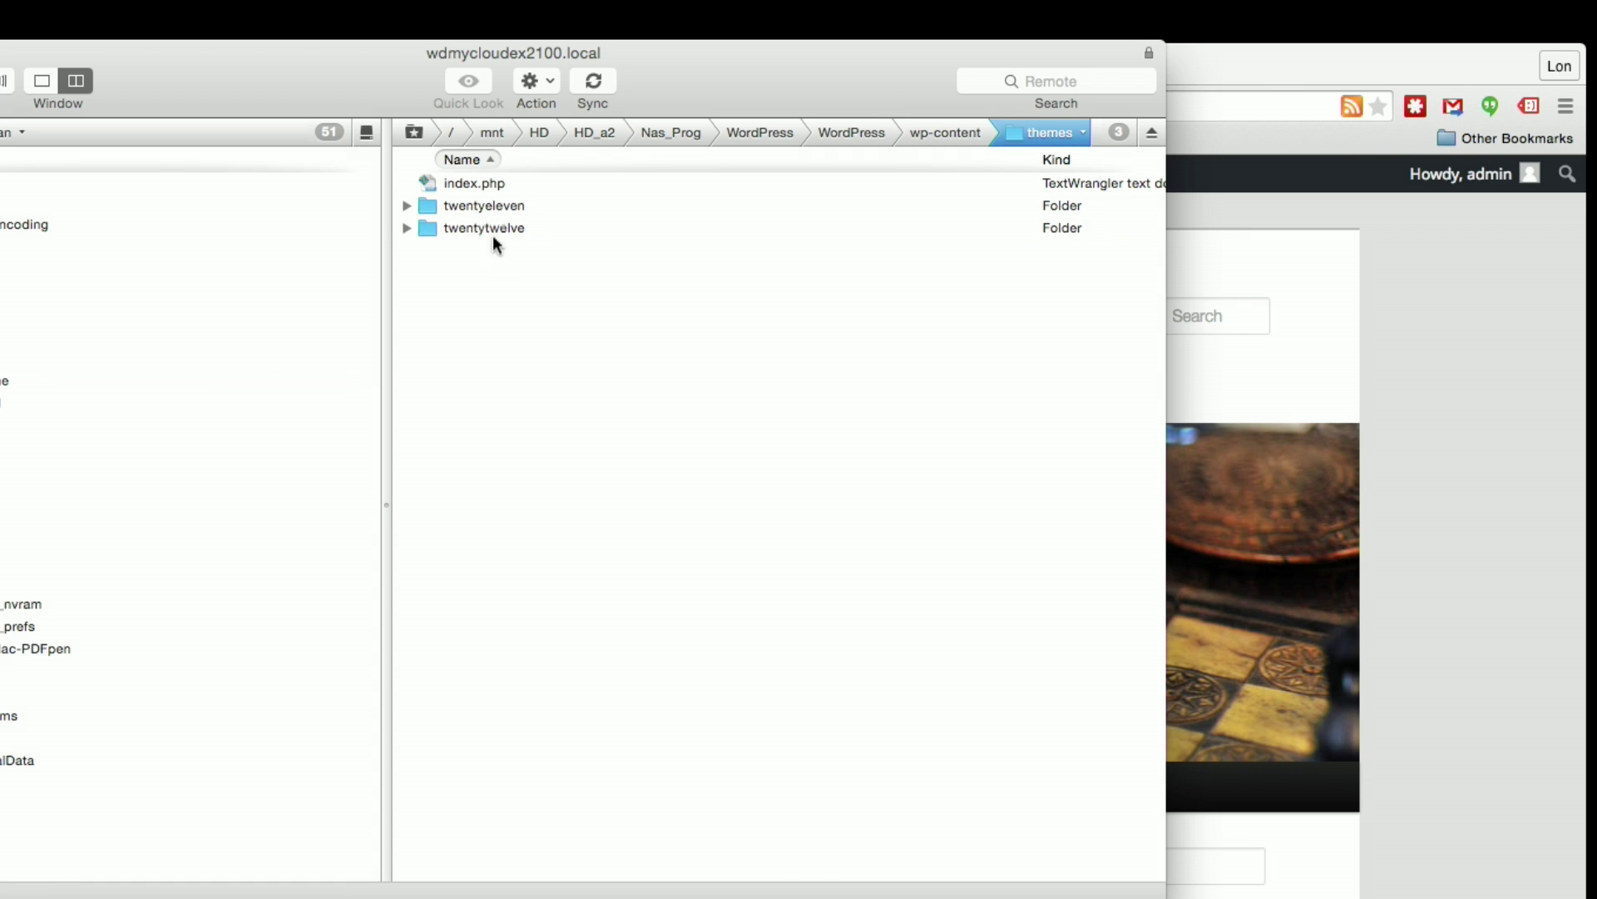
pyautogui.doubleClick(482, 226)
pyautogui.scroll(-3, 553, 363)
pyautogui.scroll(2, 497, 362)
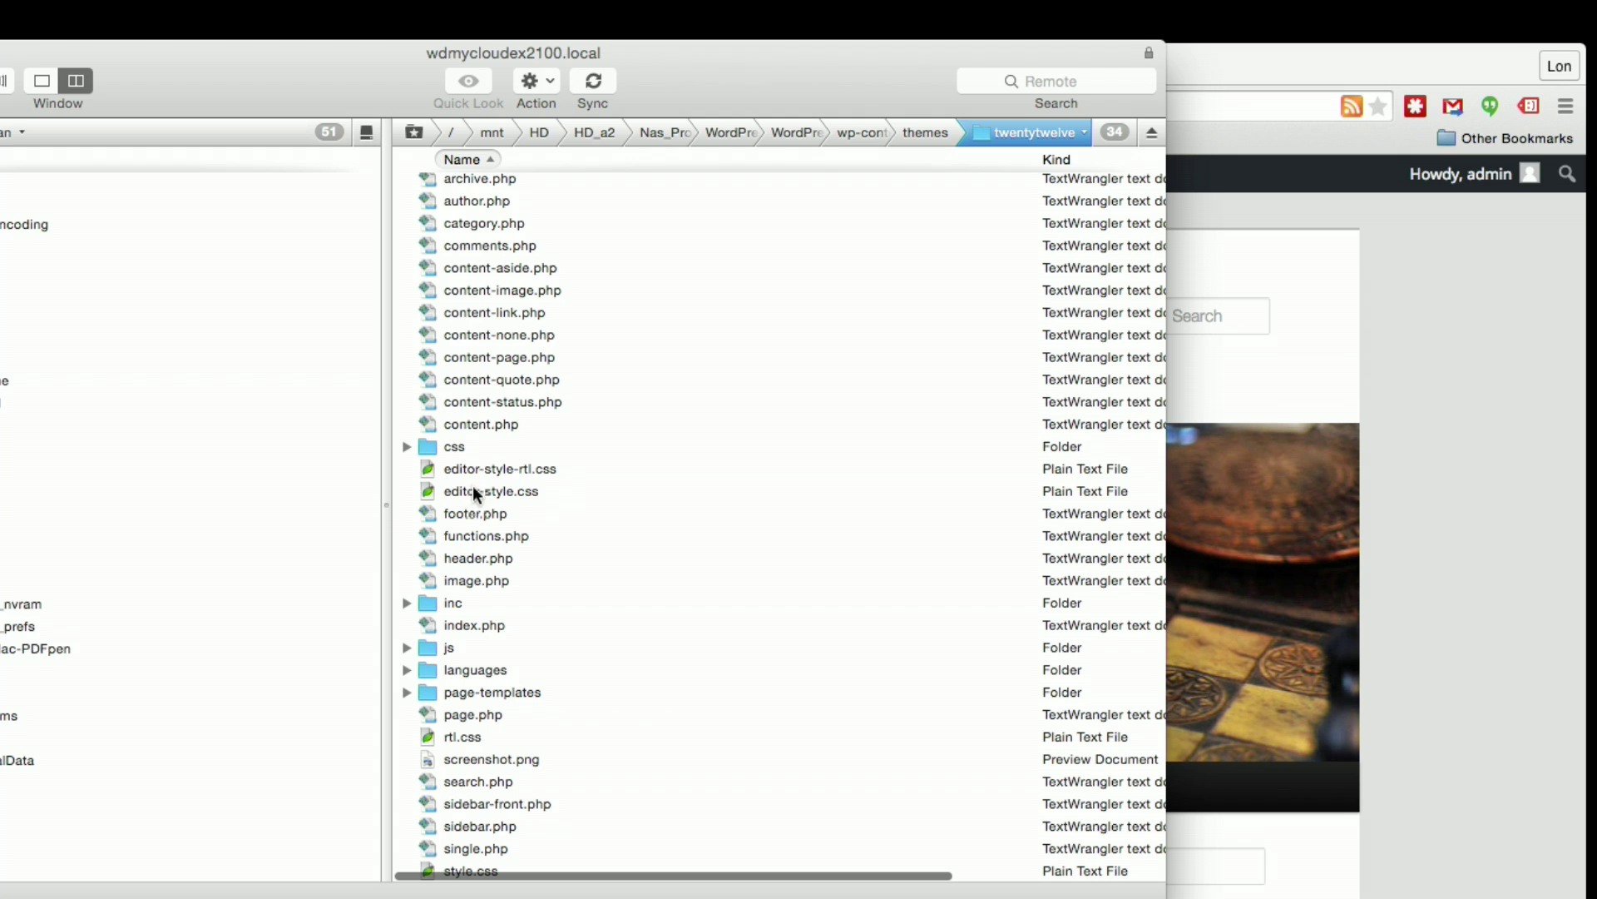
pyautogui.rightClick(476, 524)
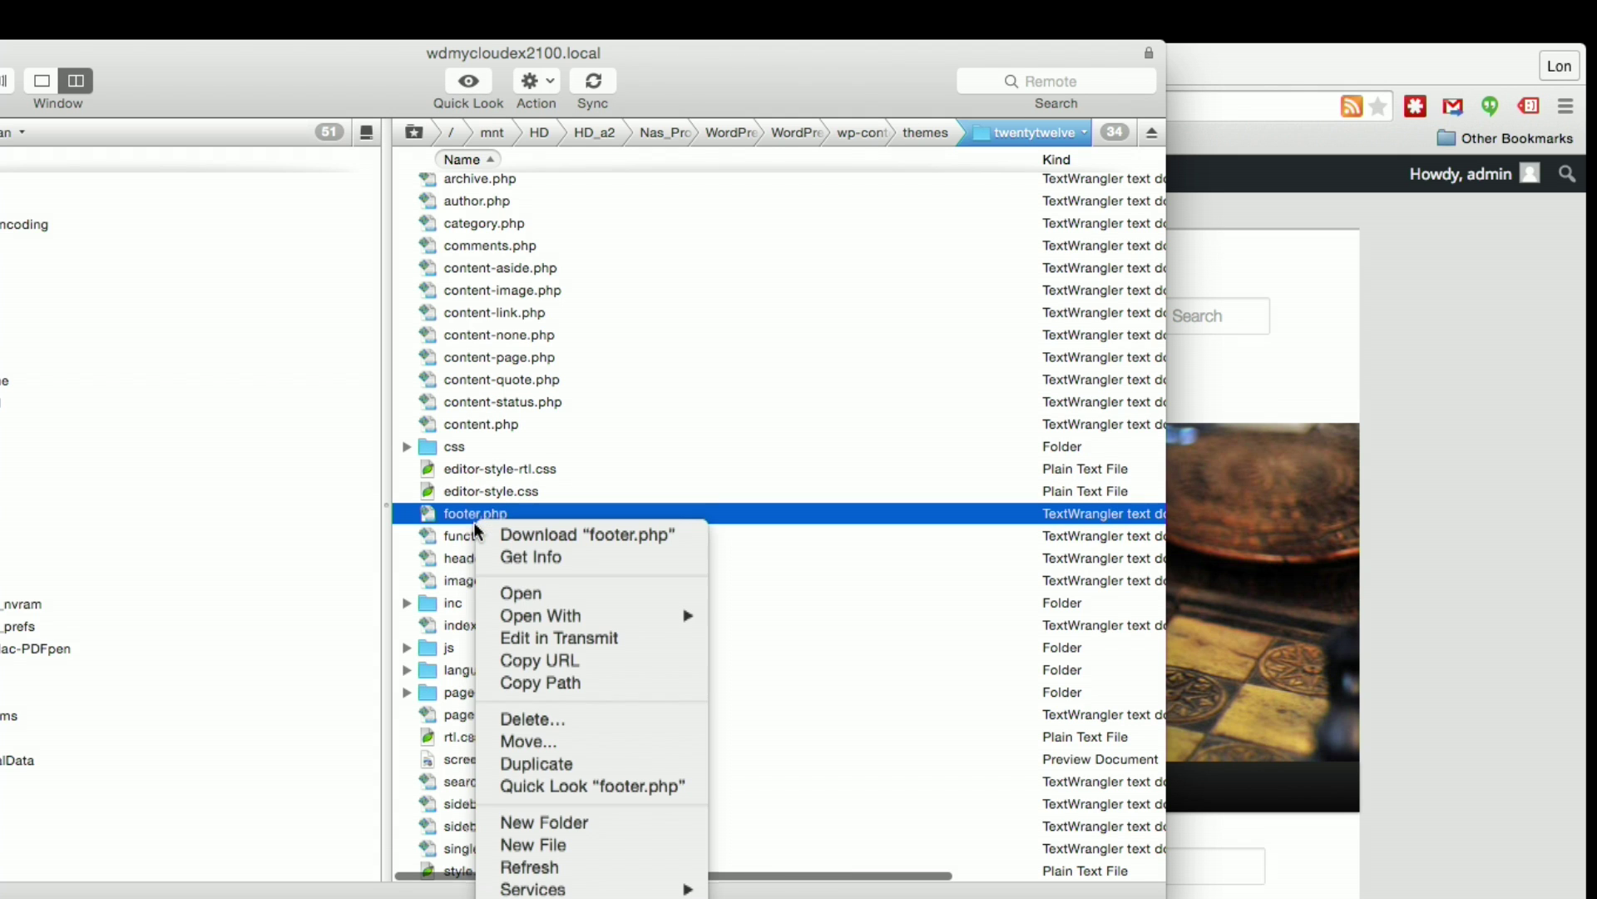
pyautogui.click(565, 638)
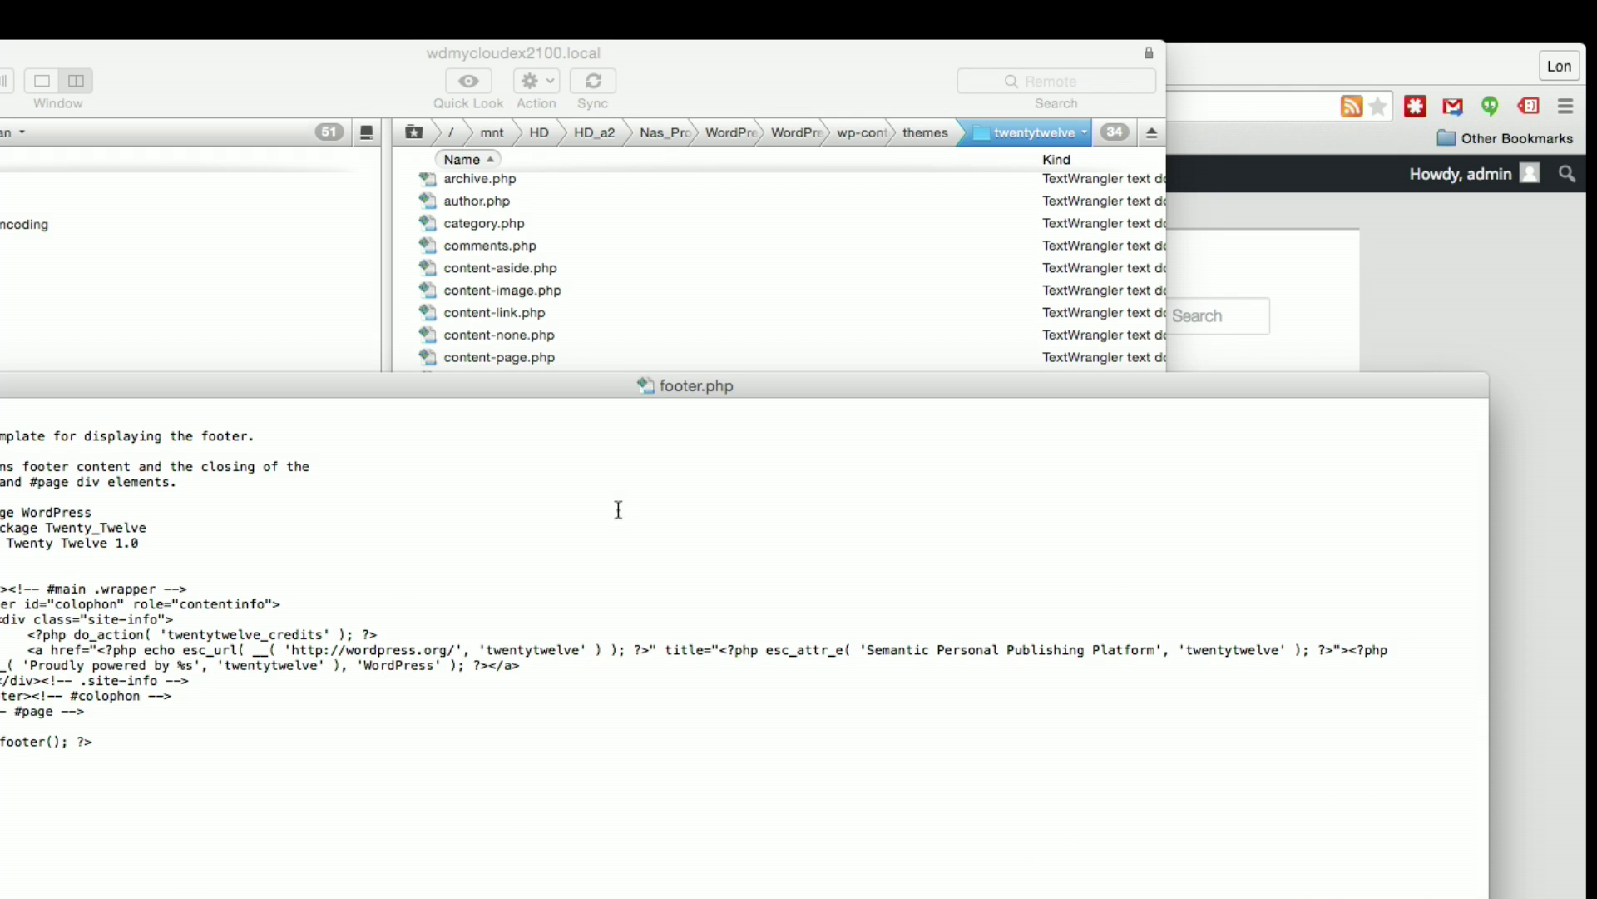
pyautogui.moveTo(575, 386); pyautogui.dragTo(832, 251)
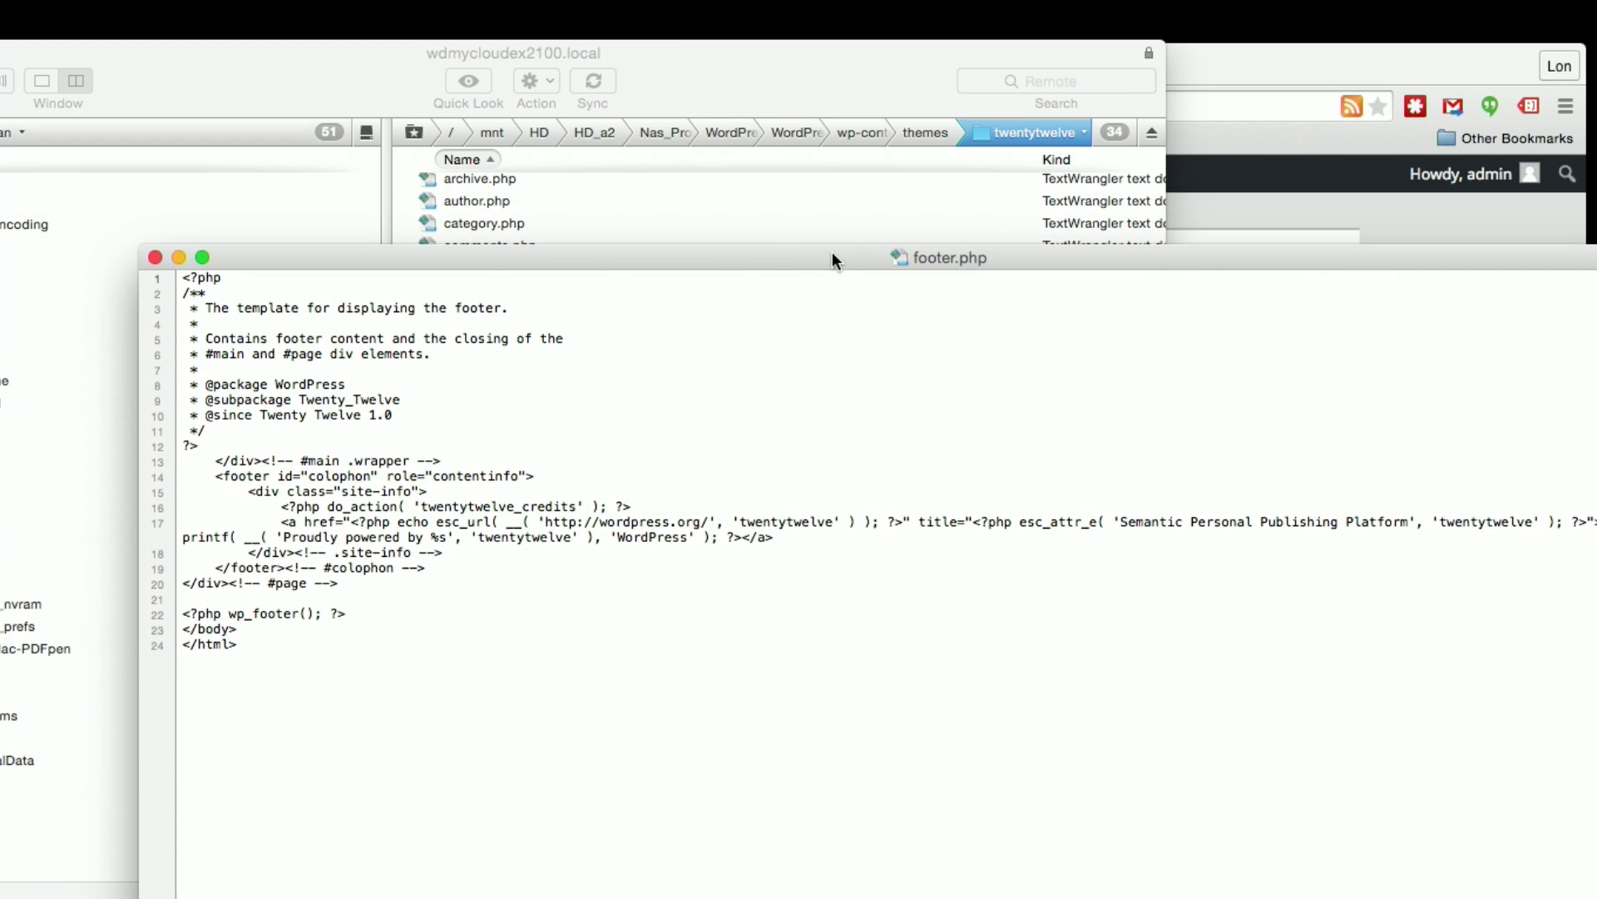
pyautogui.click(155, 257)
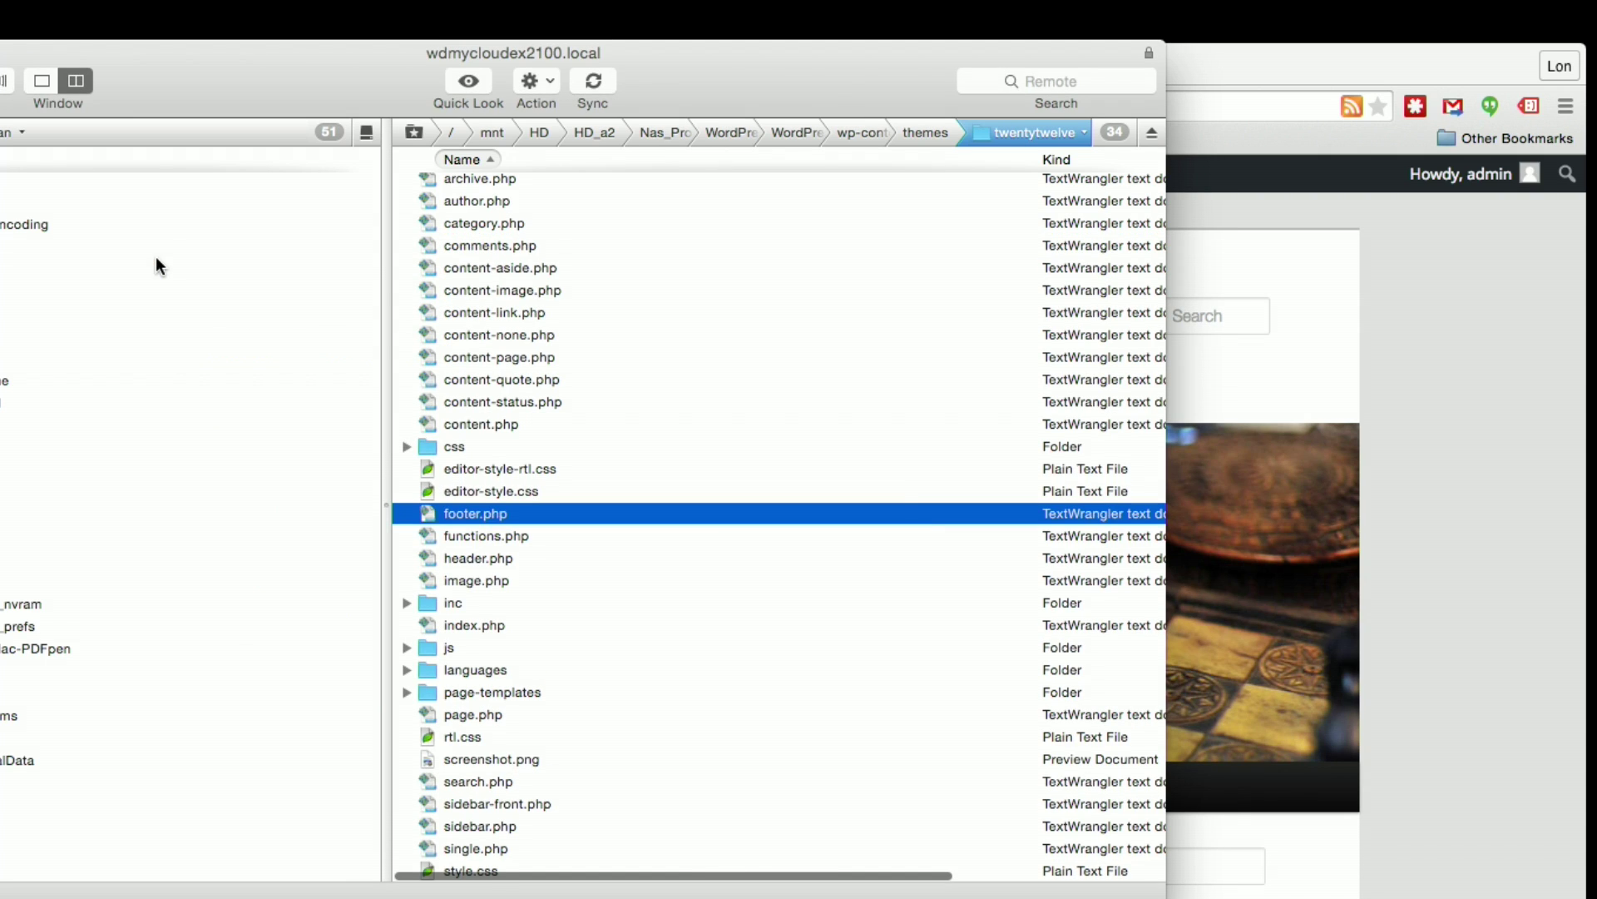